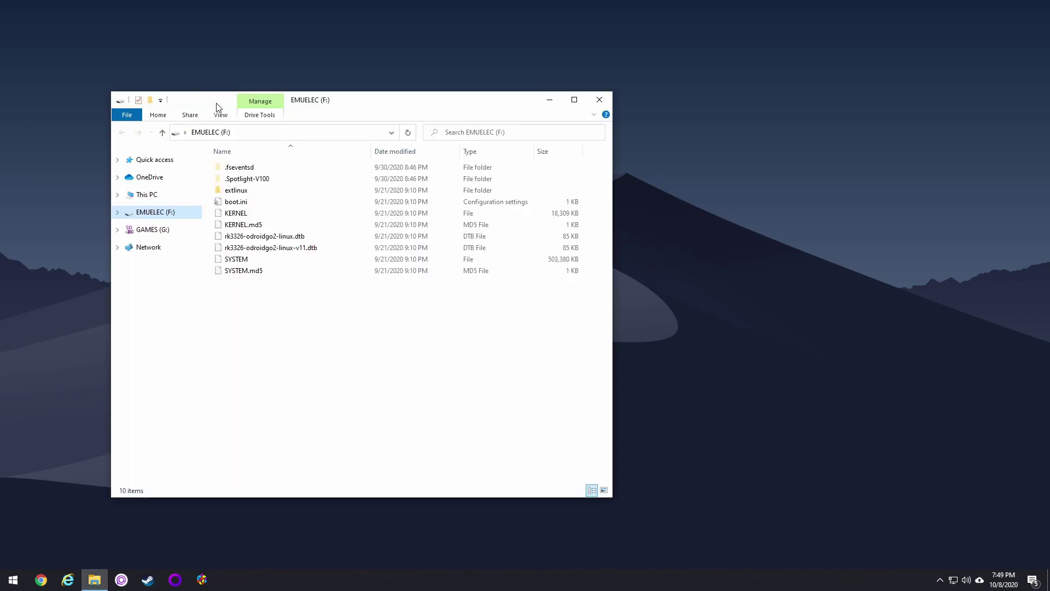
Look through the bios folder on the GAMES (G:) drive, then return to the drive root
click(163, 233)
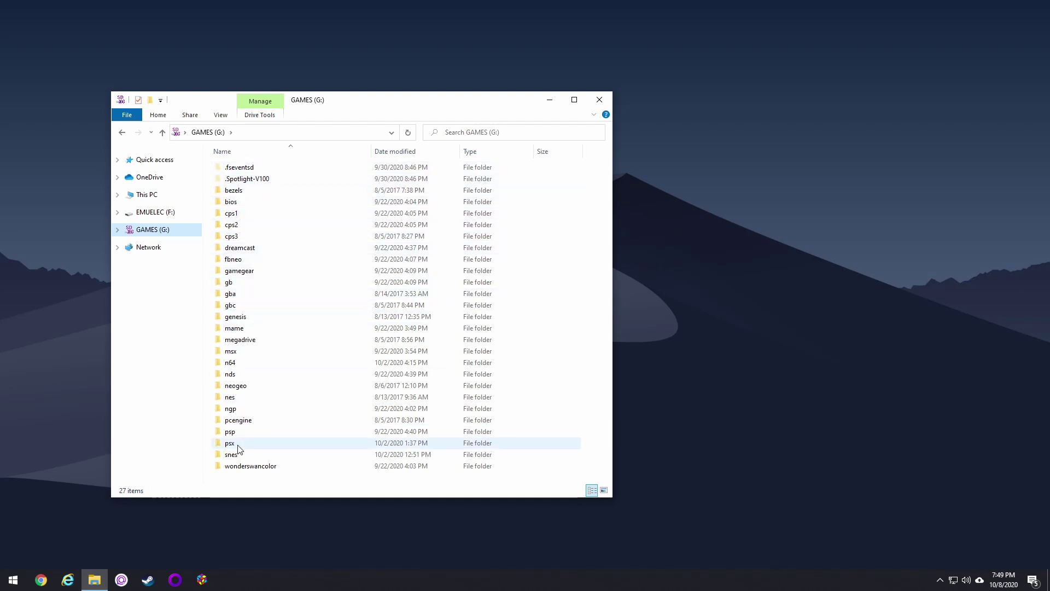
double_click(233, 202)
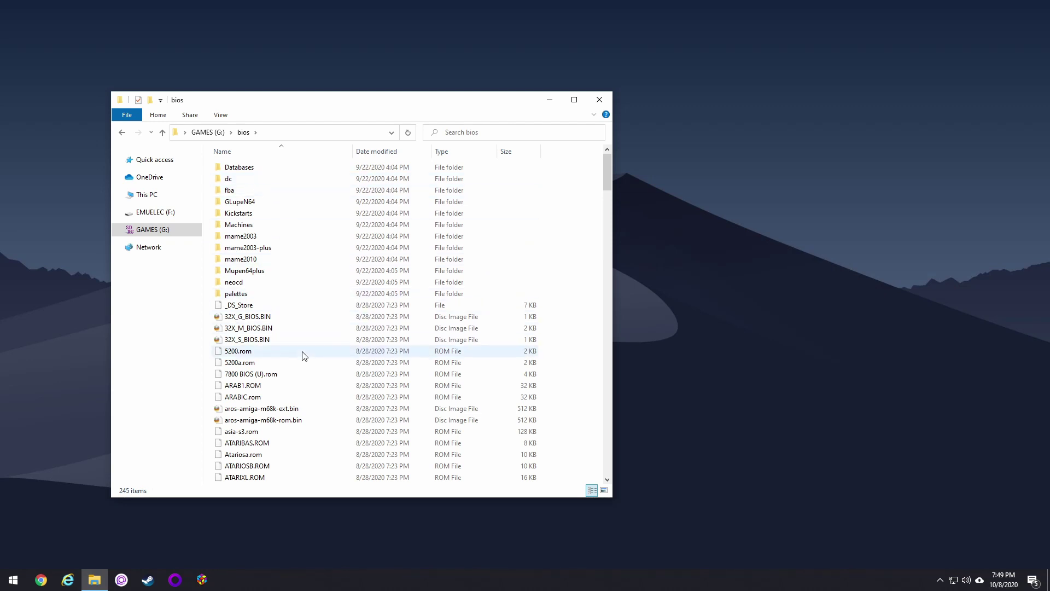
scroll(302, 367, down, 6)
scroll(304, 377, down, 5)
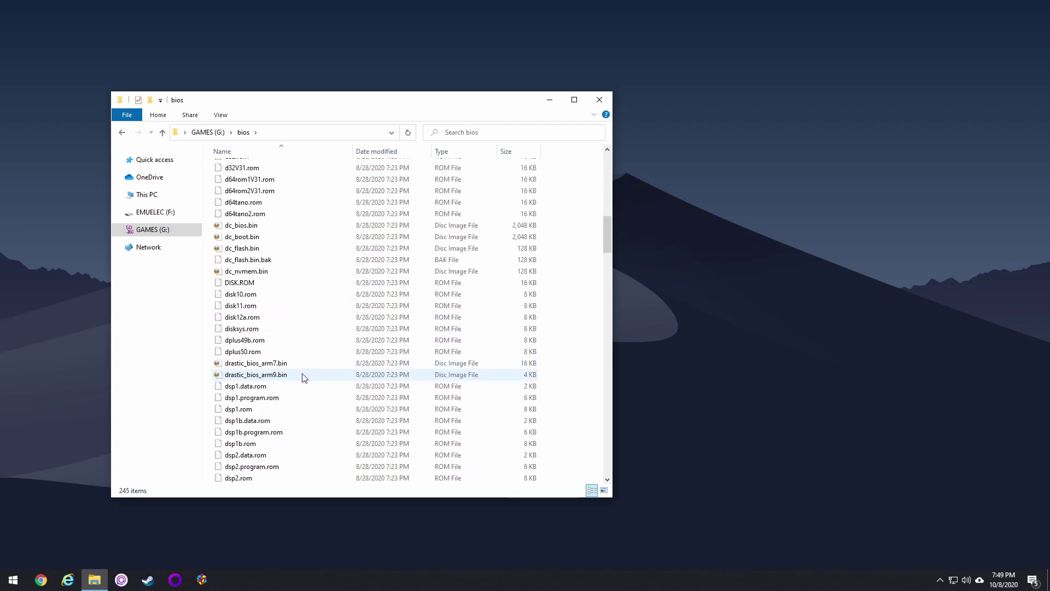
scroll(303, 377, up, 11)
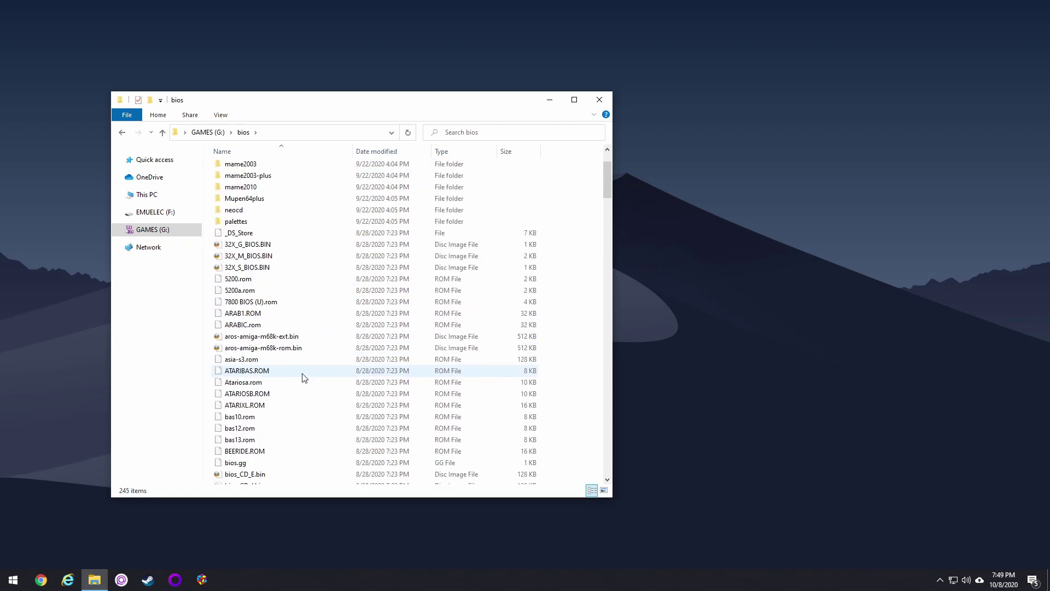
click(163, 132)
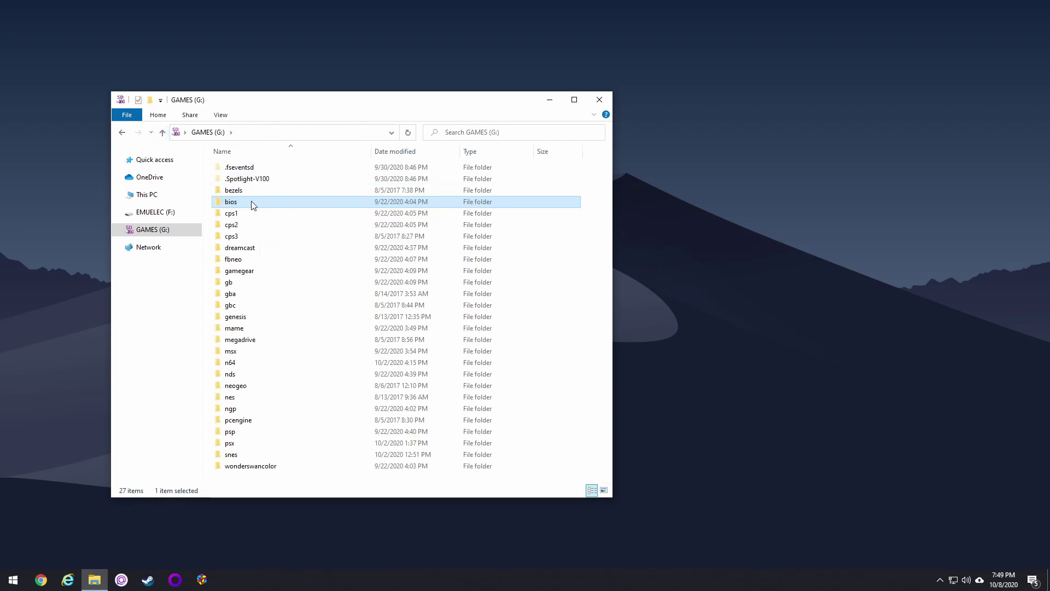
Copy the bios folder, then check the gb folder and return to the GAMES (G:) root
double_click(250, 202)
right_click(251, 201)
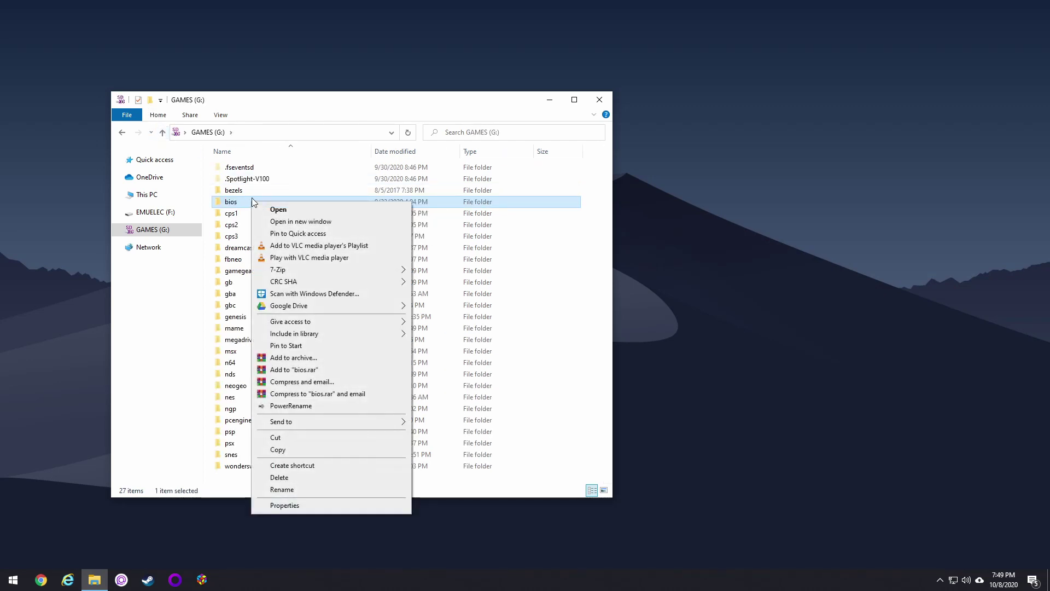
click(289, 451)
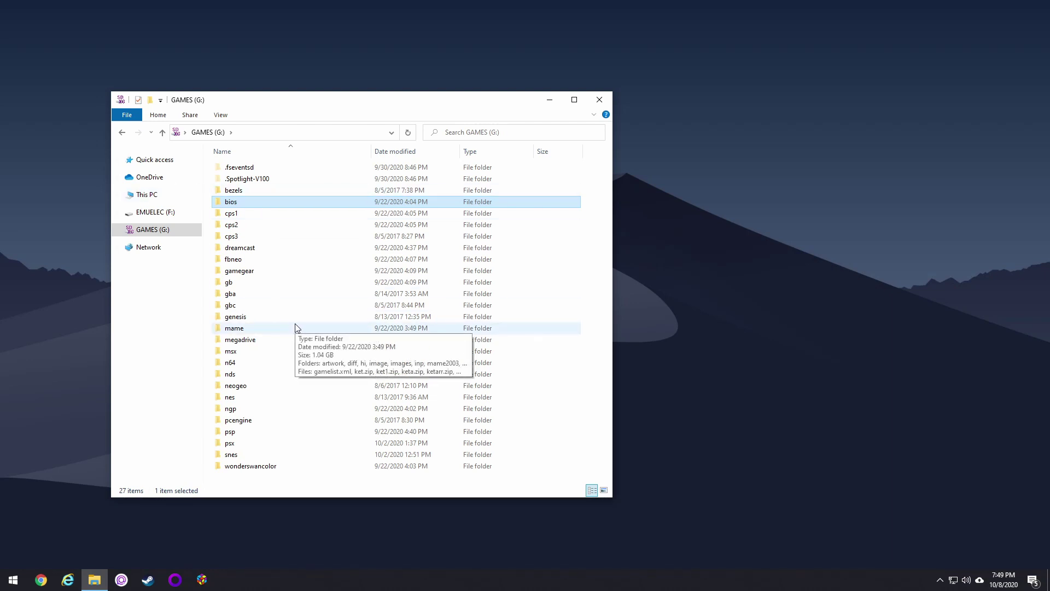
click(560, 272)
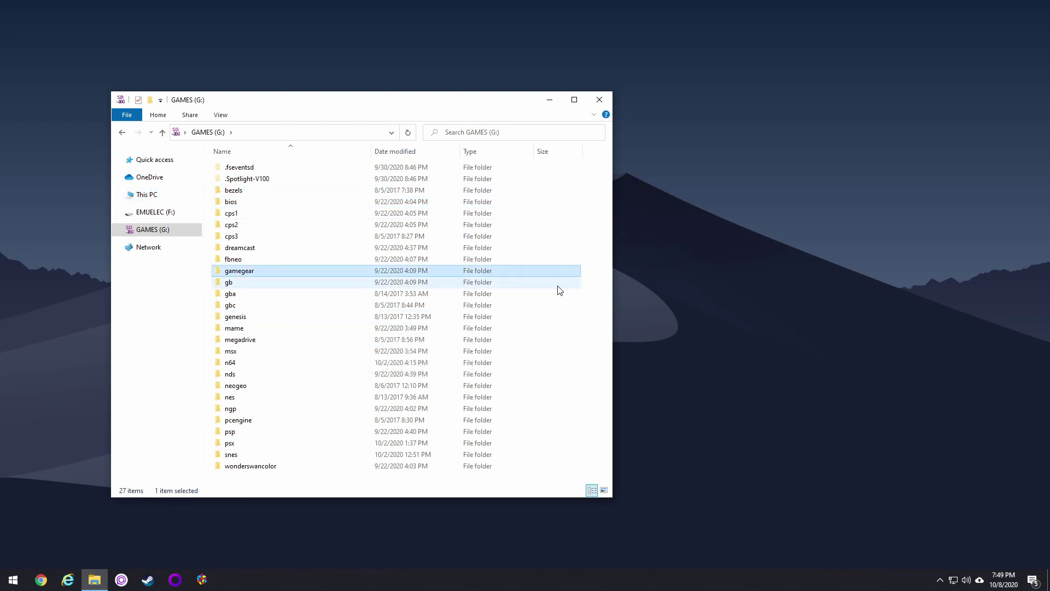
double_click(232, 282)
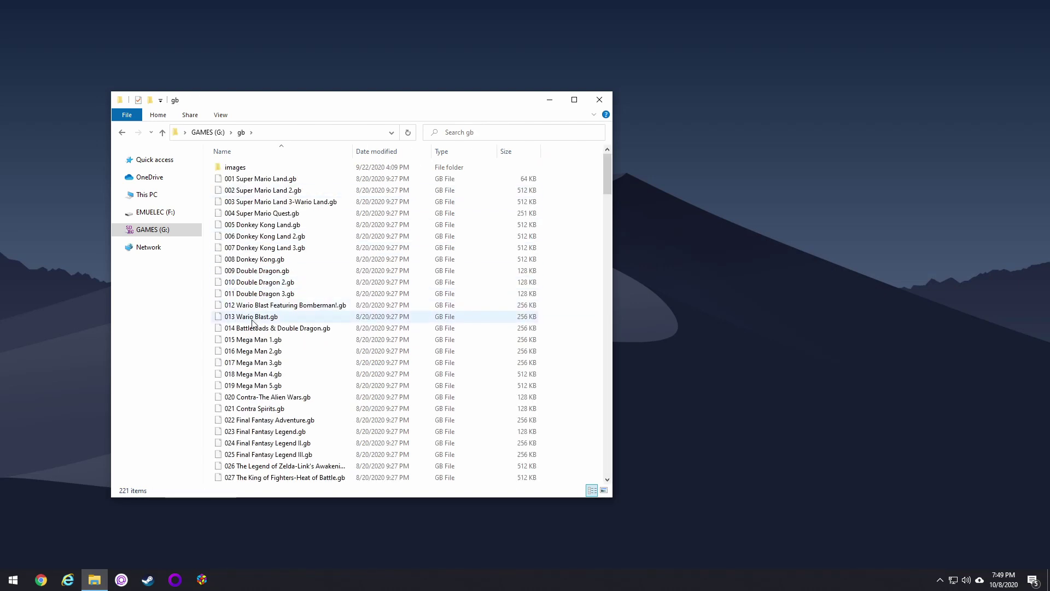
key(alt+Left)
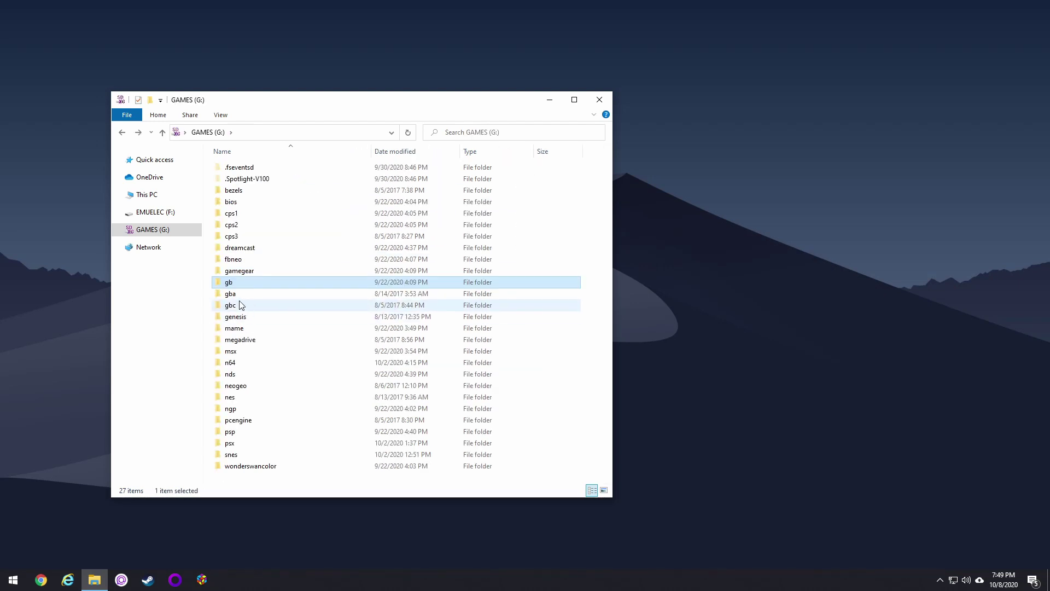
Launch DiskGenius as administrator and inspect the SD card's EMUELEC and STORAGE partitions
click(230, 294)
click(13, 580)
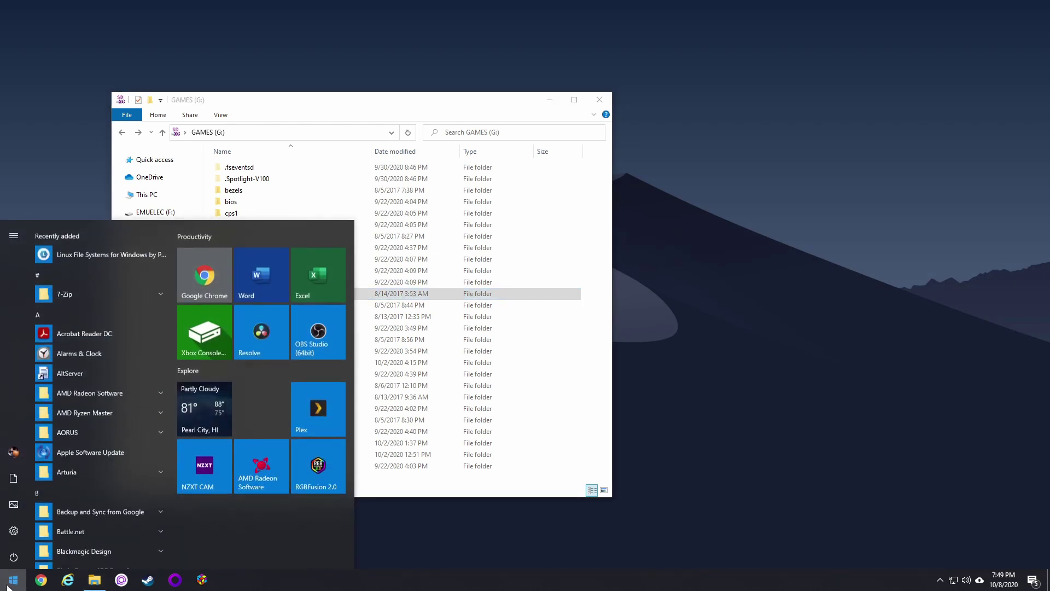
text(disk)
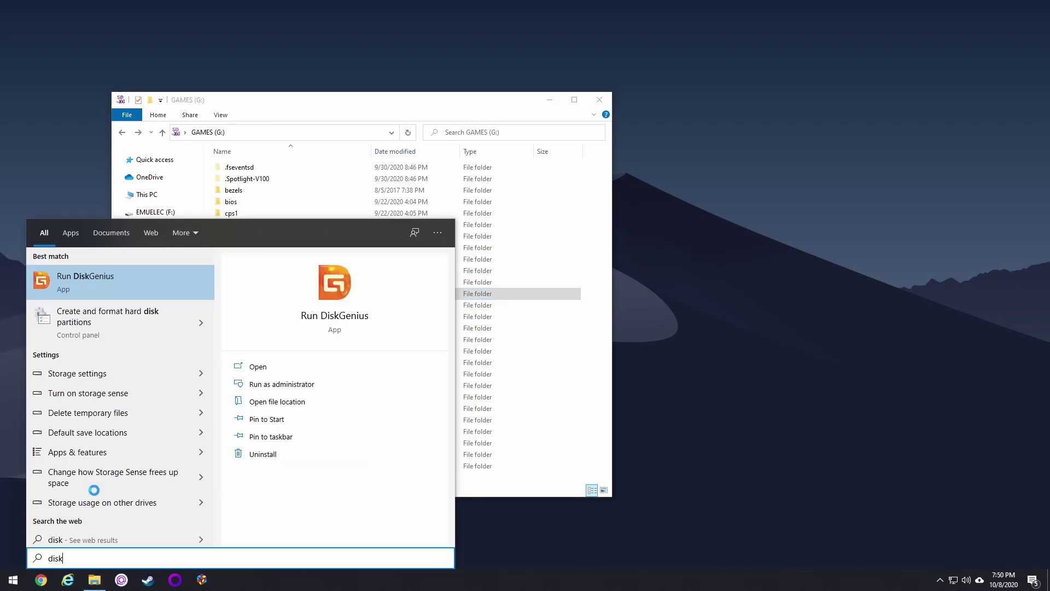
key(Return)
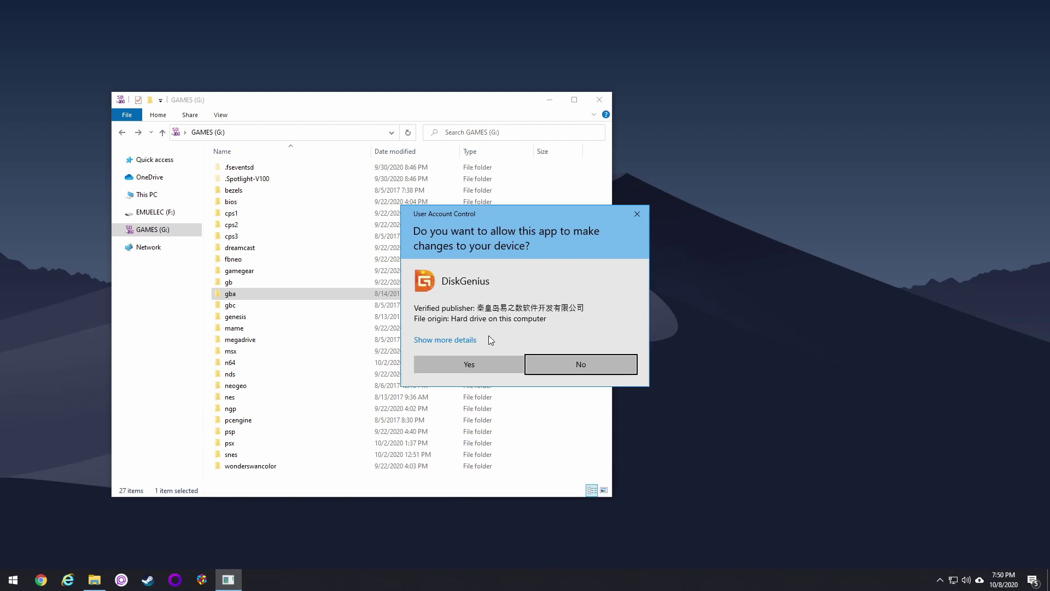
click(470, 364)
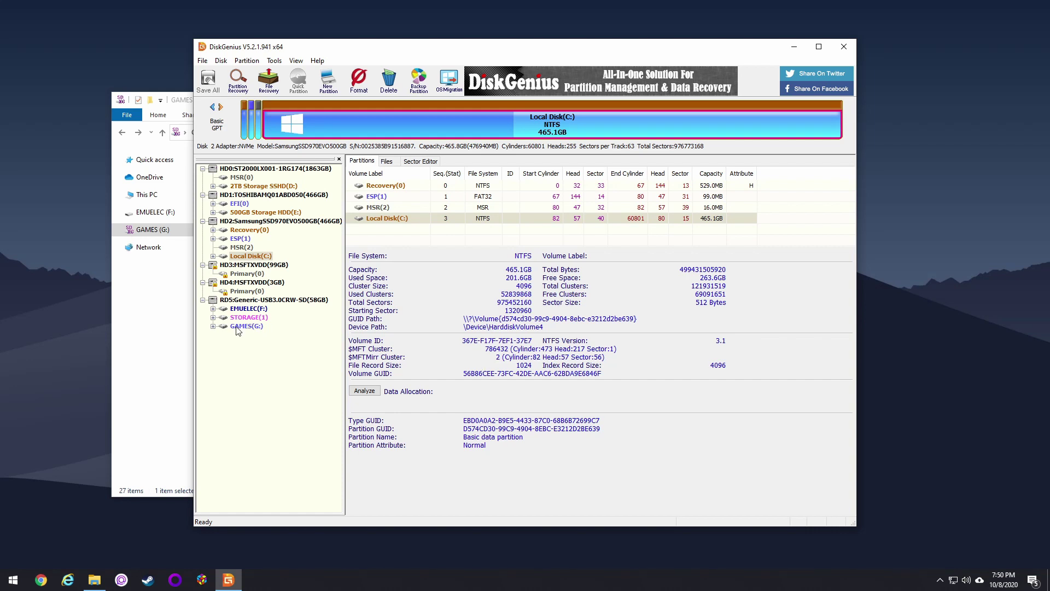
click(243, 309)
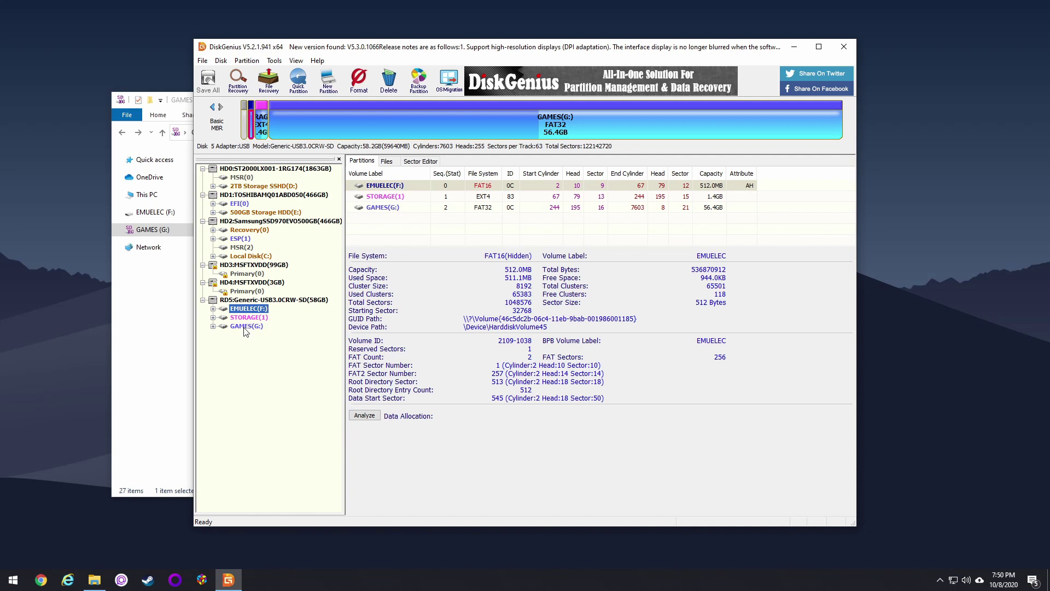
click(261, 123)
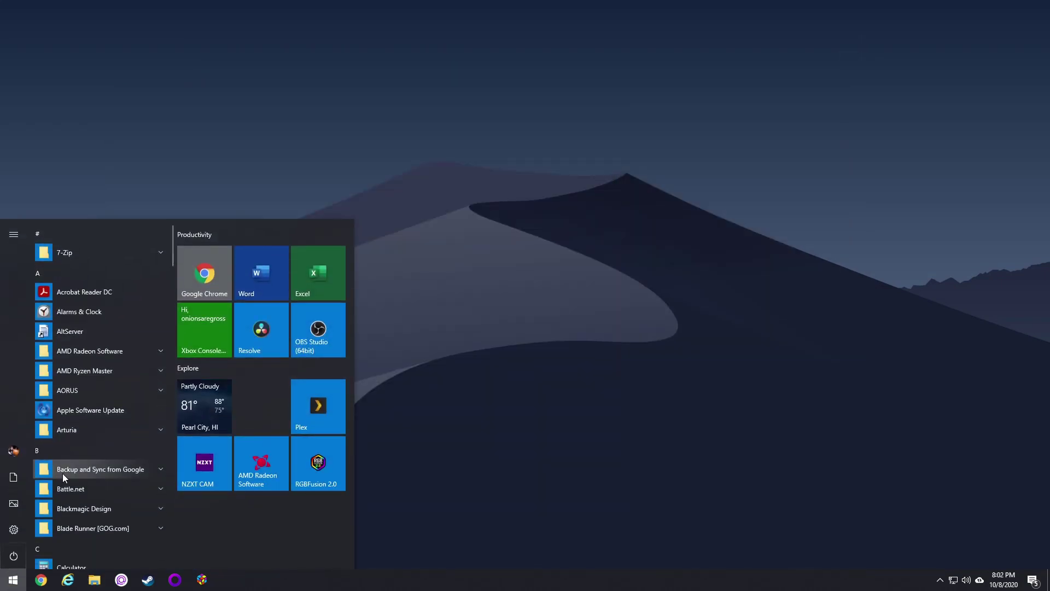
Launch Win32 Disk Imager as administrator and keep F:\ as the device to read
text(win32)
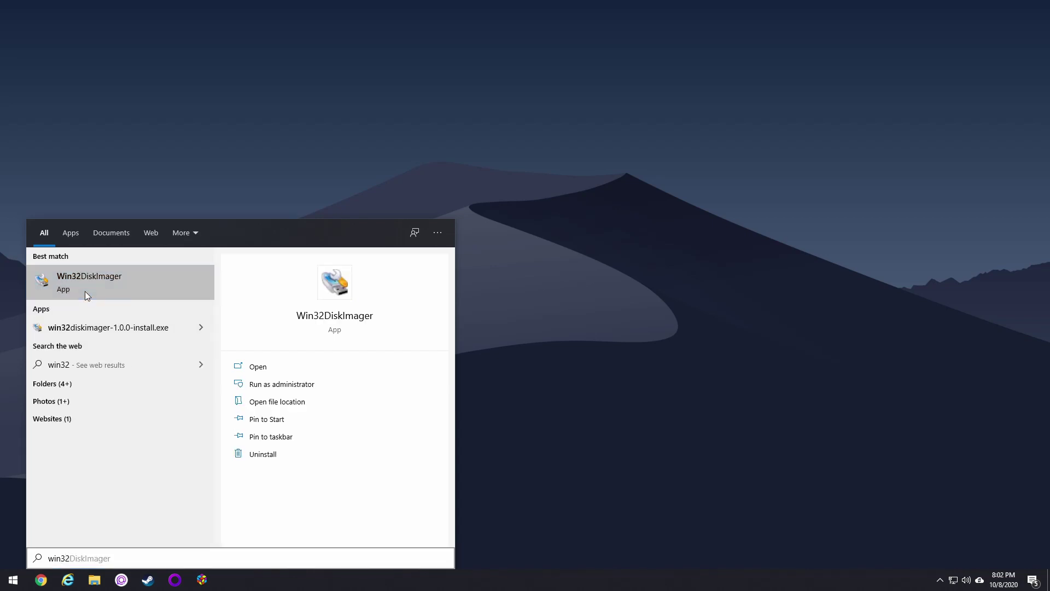
click(84, 291)
click(467, 368)
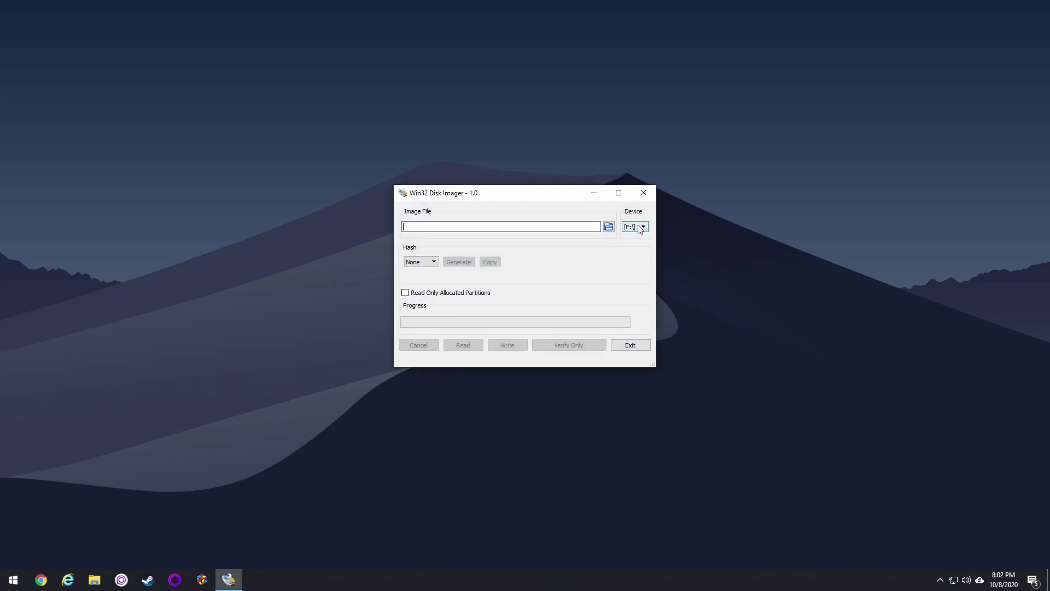
click(640, 227)
click(31, 434)
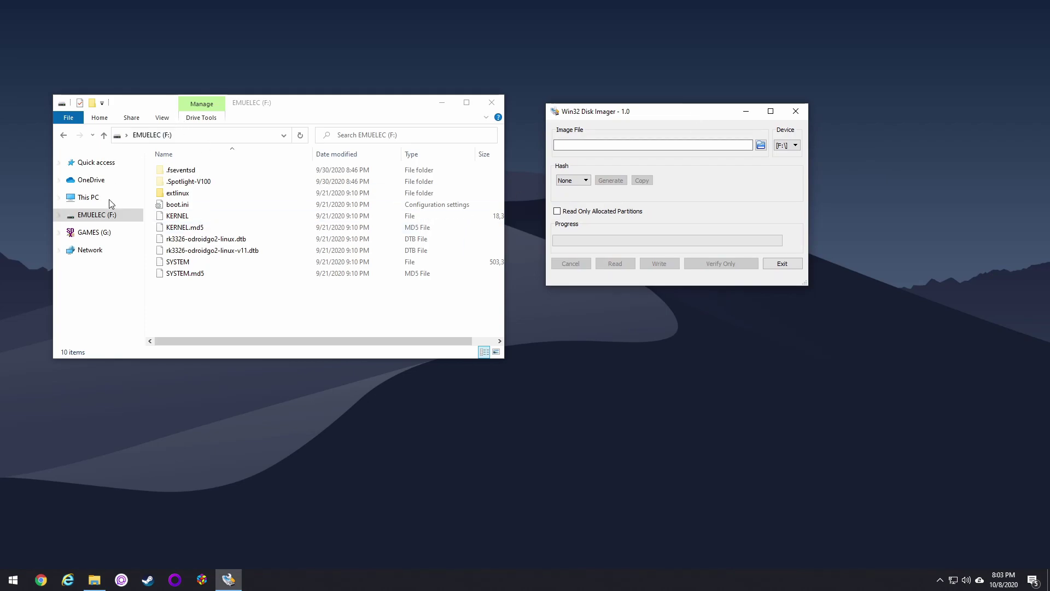
click(88, 233)
click(97, 216)
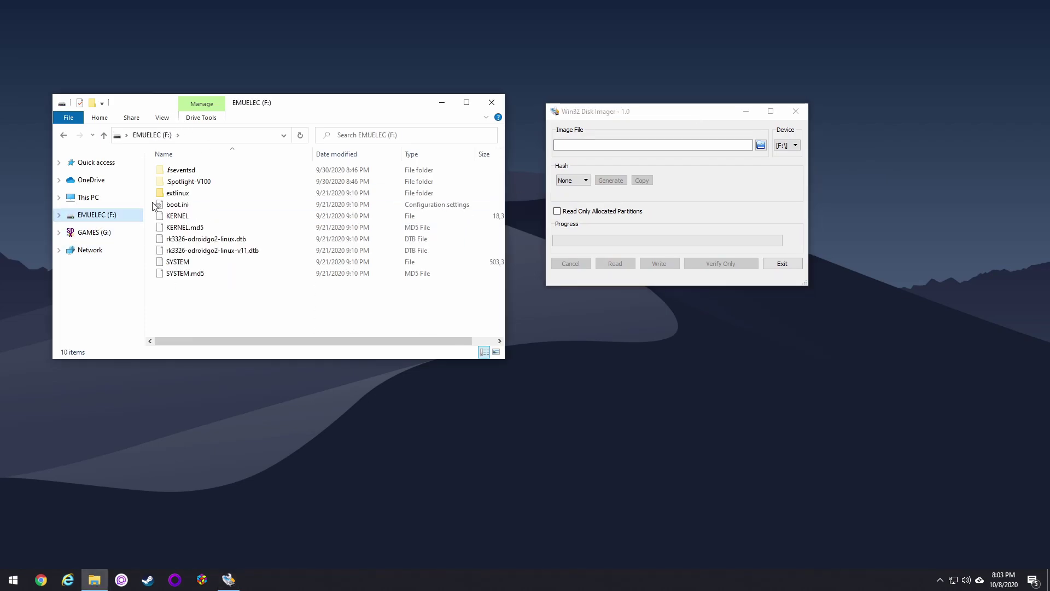
click(795, 145)
click(782, 154)
Set the image file to RG351P-backup-stock.img in D:\RG351 backup
click(761, 145)
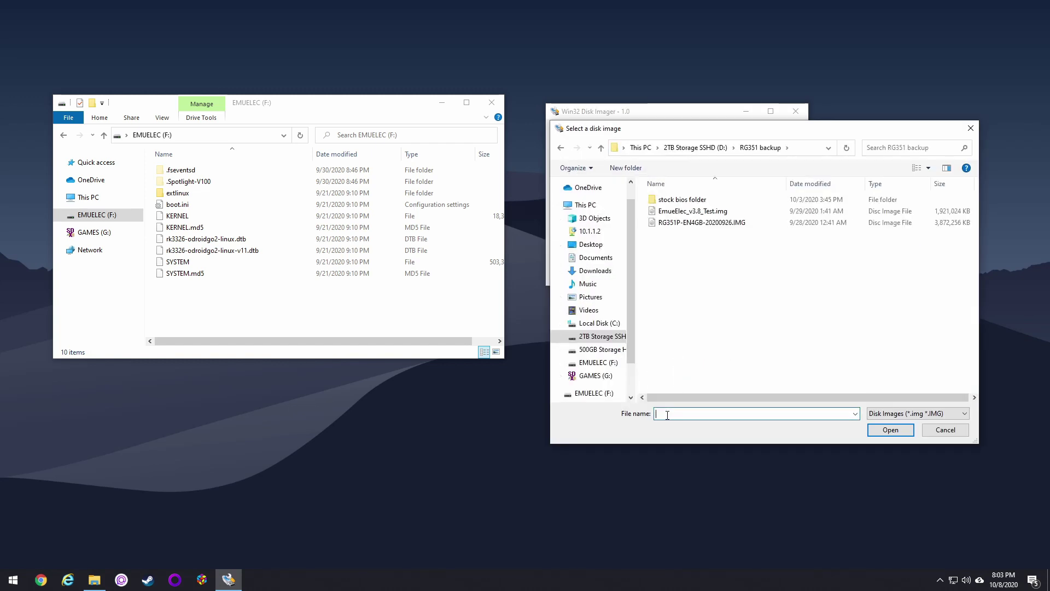
text(RG351P-b)
text(ackup-stock.img)
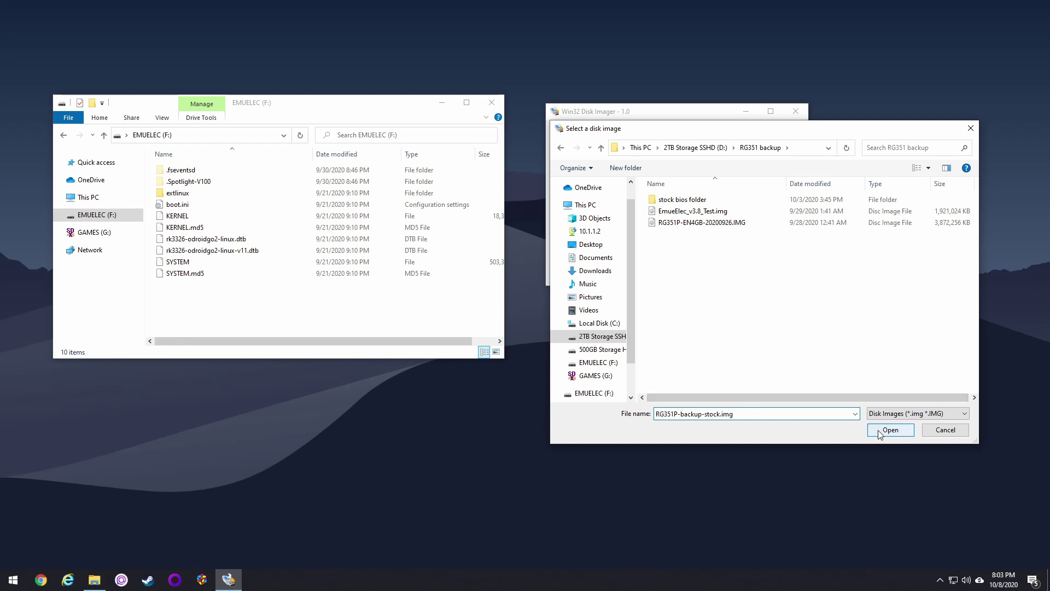
click(876, 432)
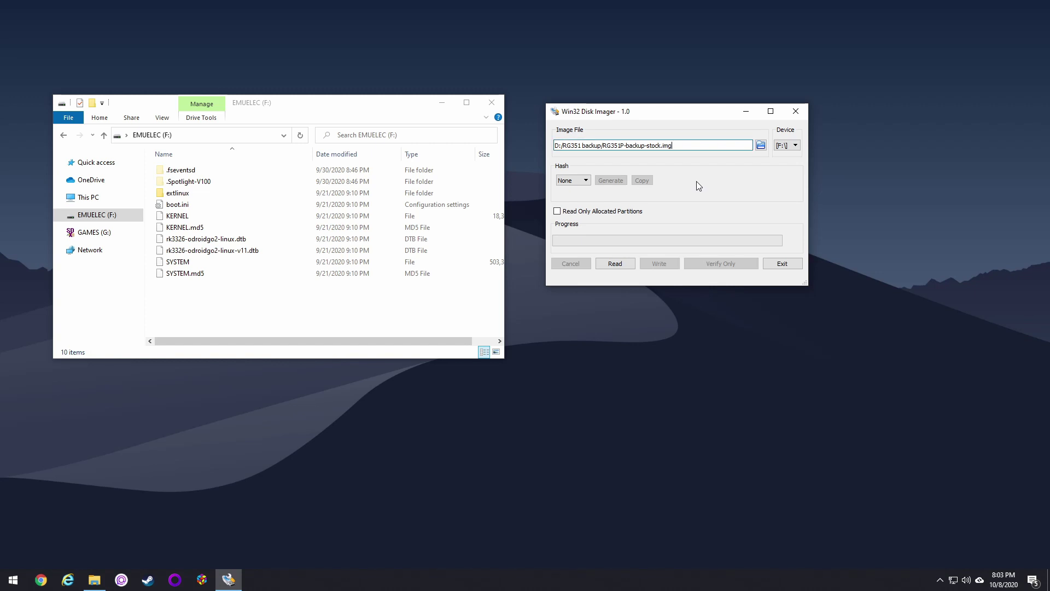
Read the SD card into RG351P-backup-stock.img and confirm the 61,071,360 KB file exists
click(615, 264)
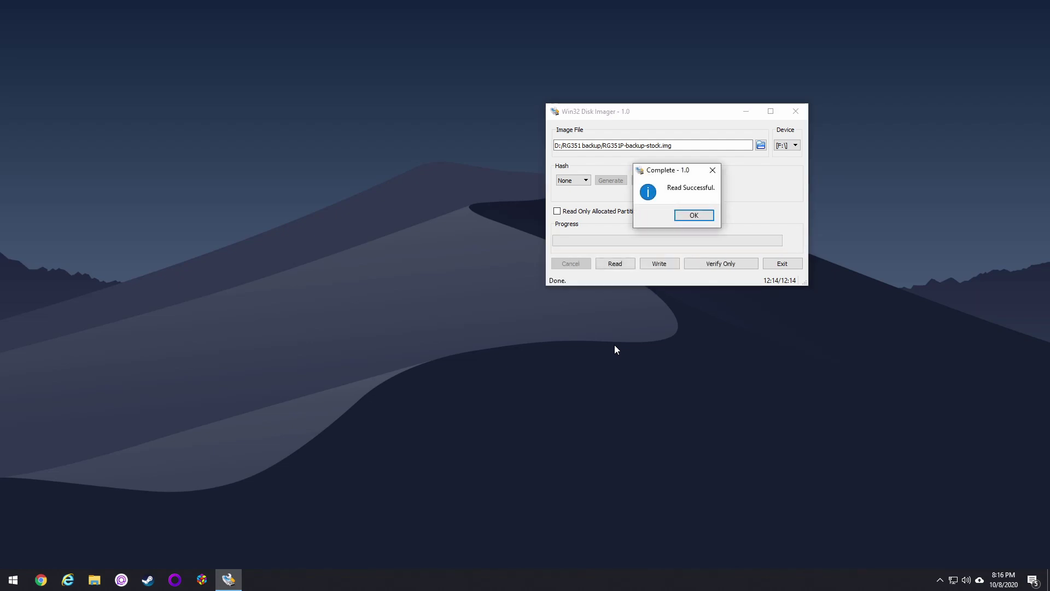
click(687, 216)
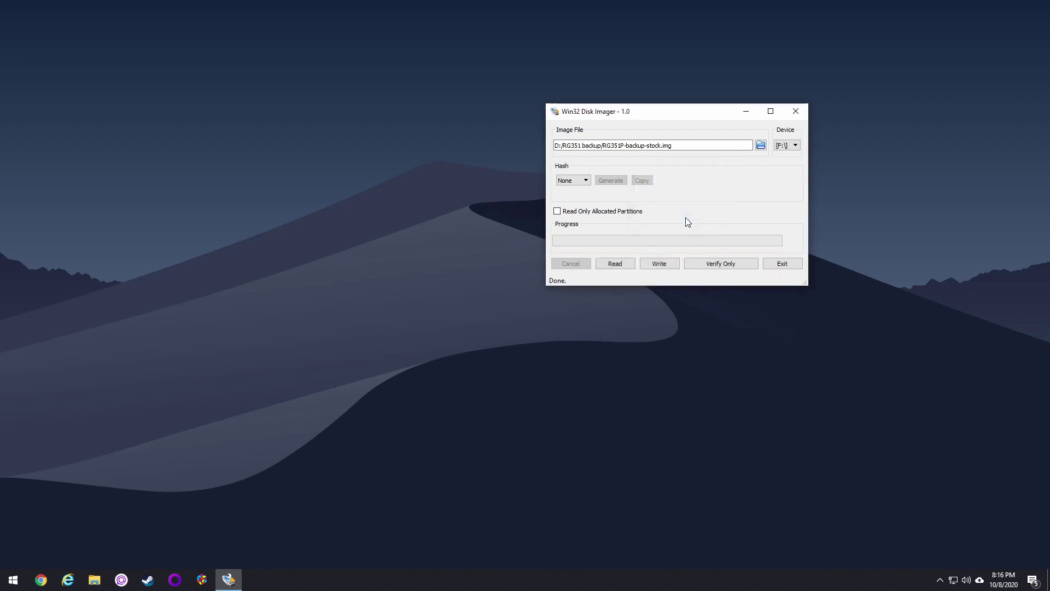
click(94, 580)
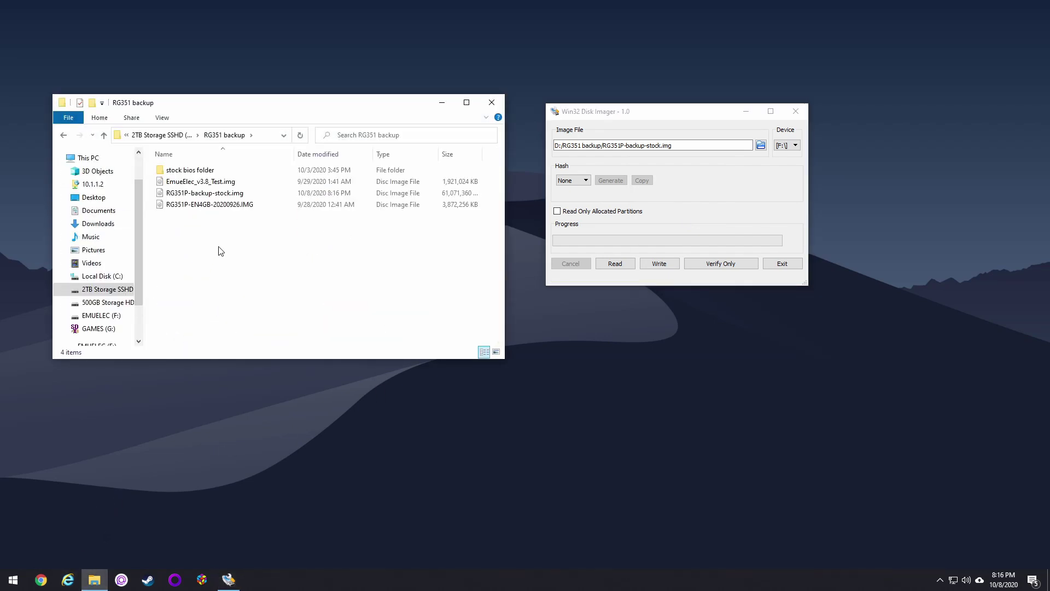
click(216, 193)
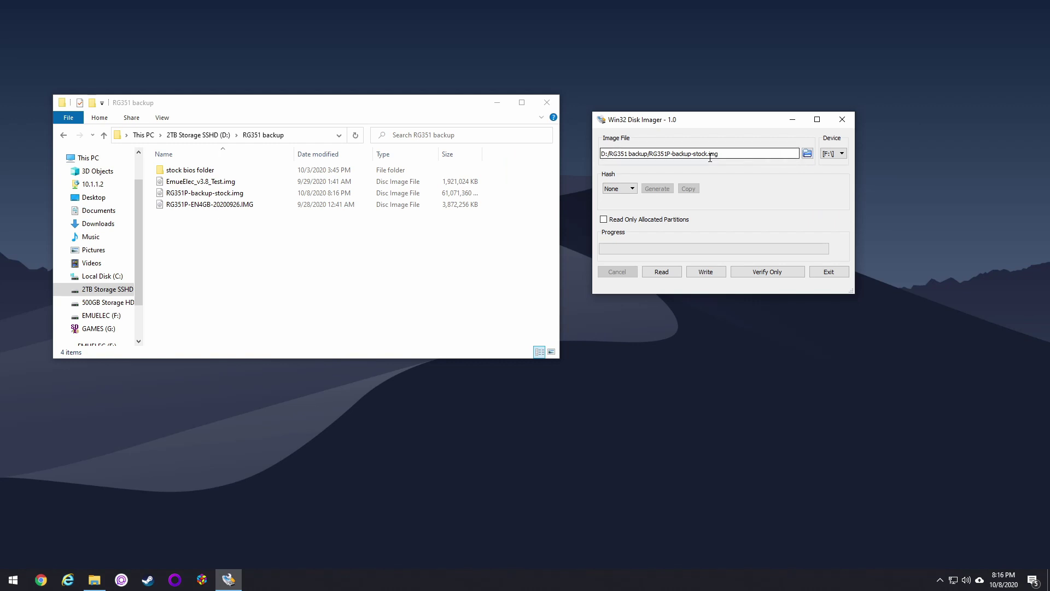
In the Retro Game Corps guide, jump to 'Flash new software onto an SD card' and open the Official OS Update link
click(842, 154)
click(831, 165)
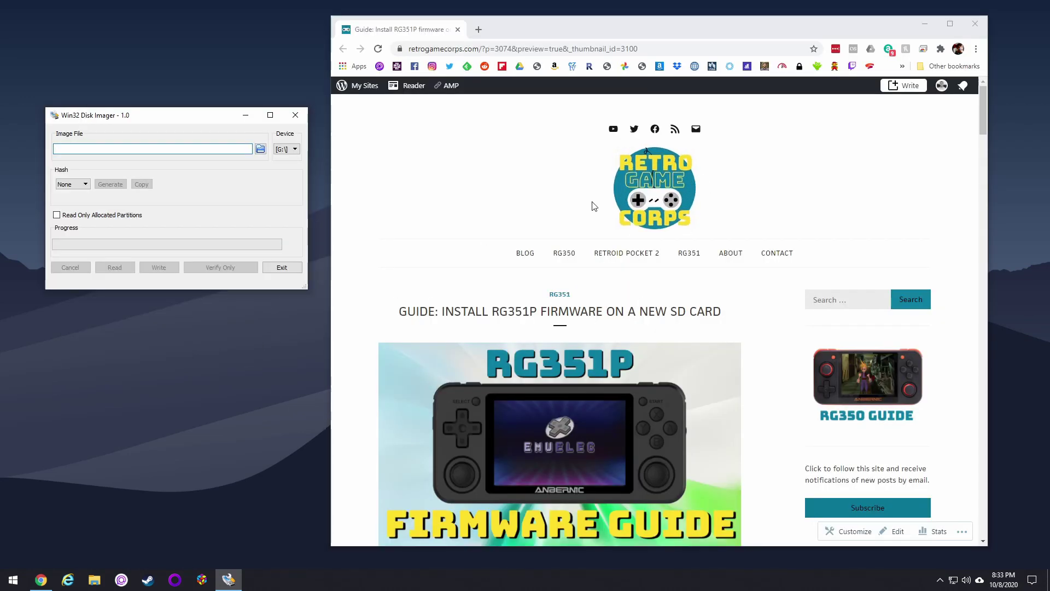
scroll(364, 306, down, 10)
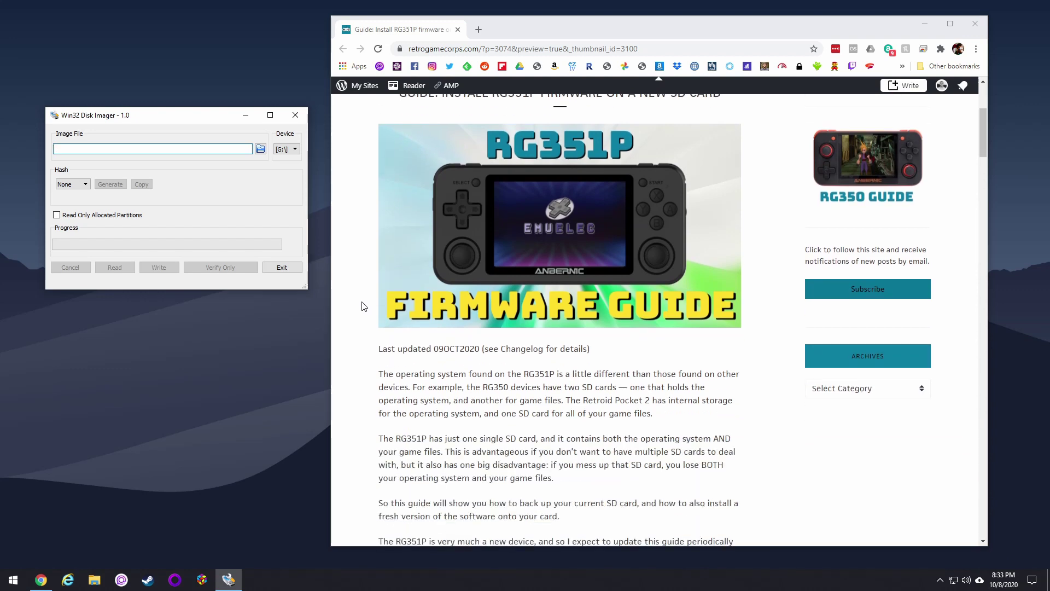
scroll(364, 307, down, 2)
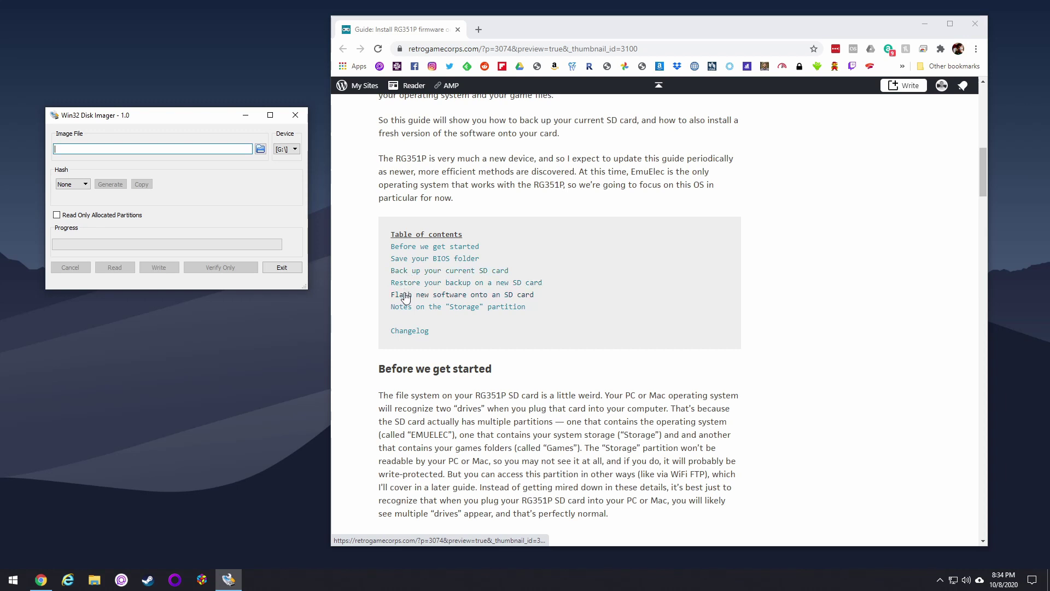
click(534, 297)
scroll(465, 230, up, 2)
scroll(466, 230, down, 2)
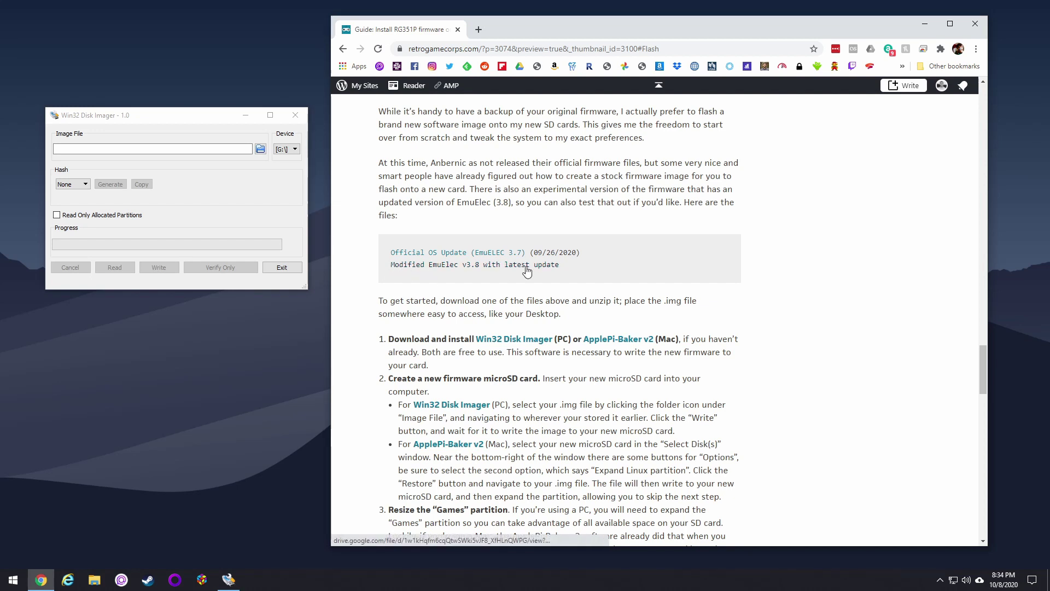
click(461, 256)
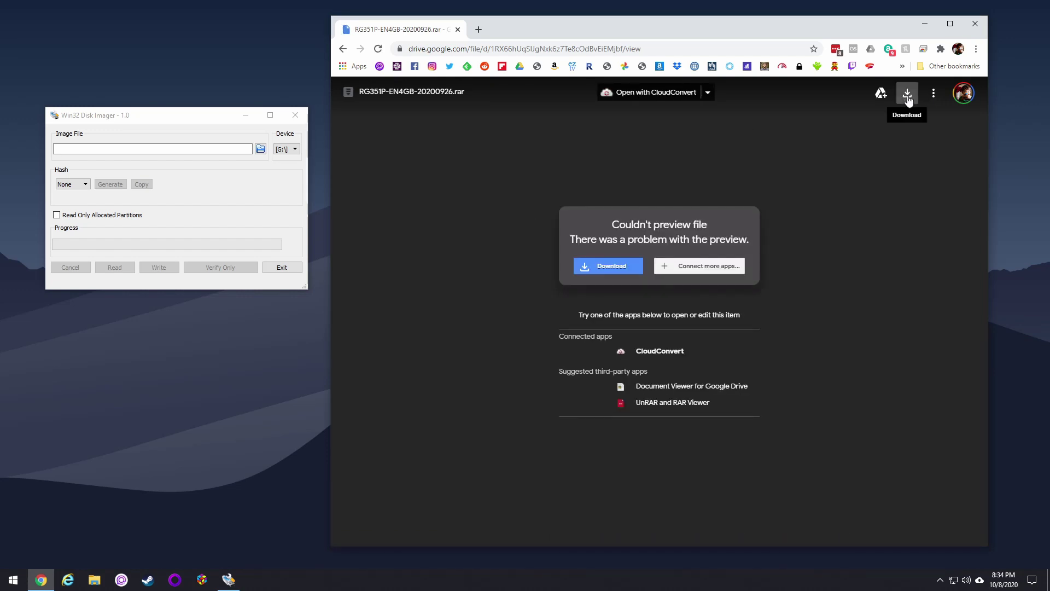
Close Chrome and select [F:\] as the device in Win32 Disk Imager
click(457, 32)
drag(155, 117, 487, 209)
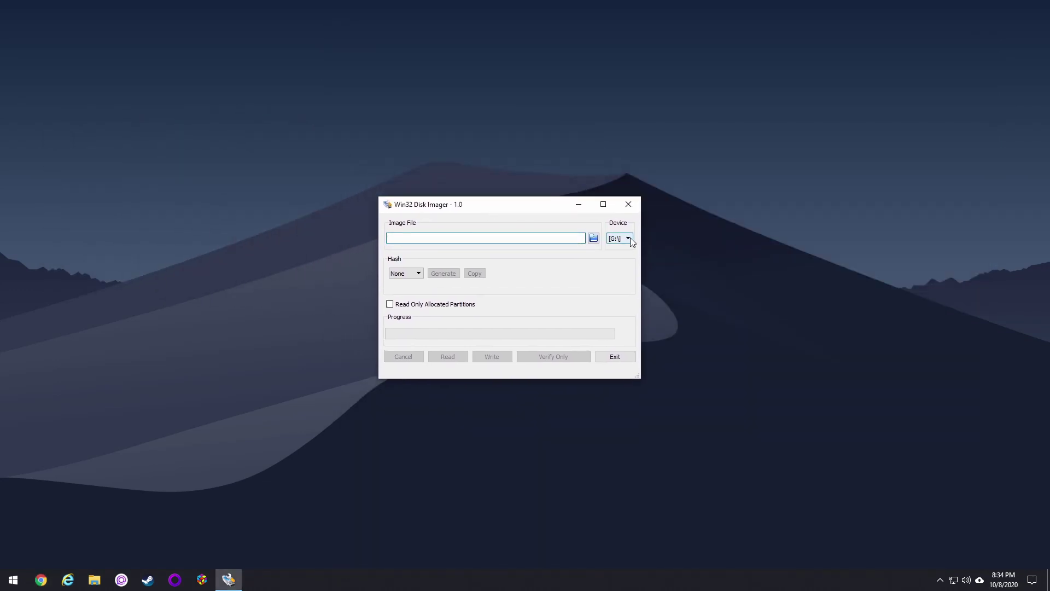
click(95, 579)
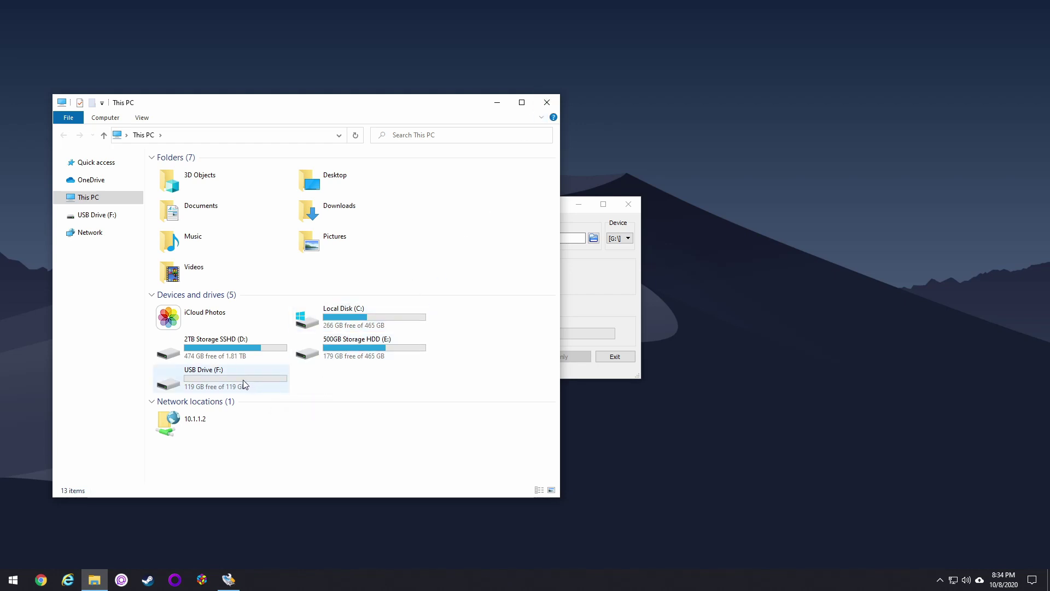
click(617, 261)
click(623, 239)
click(618, 255)
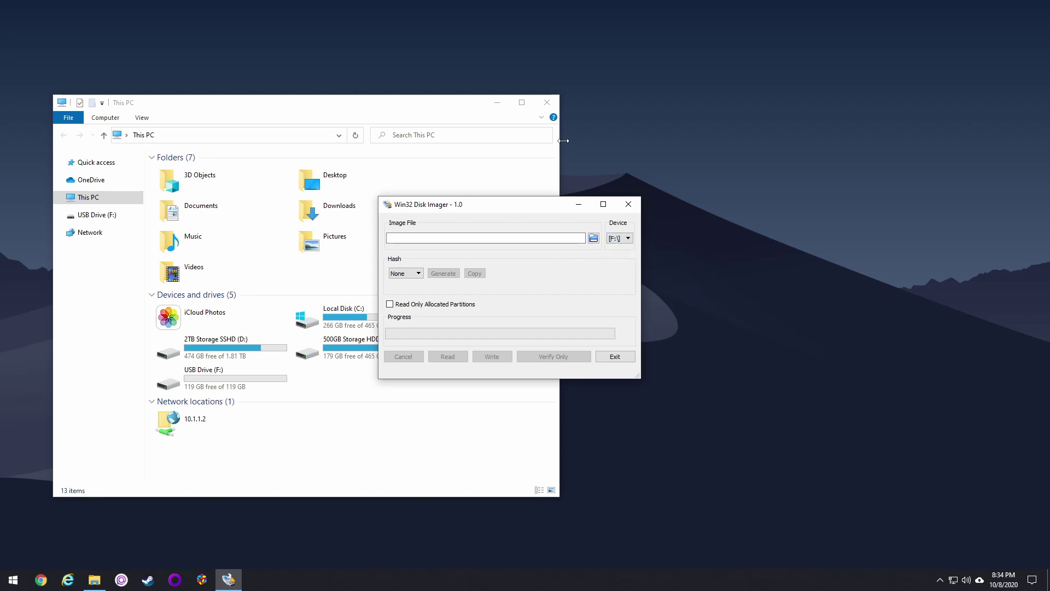
click(547, 102)
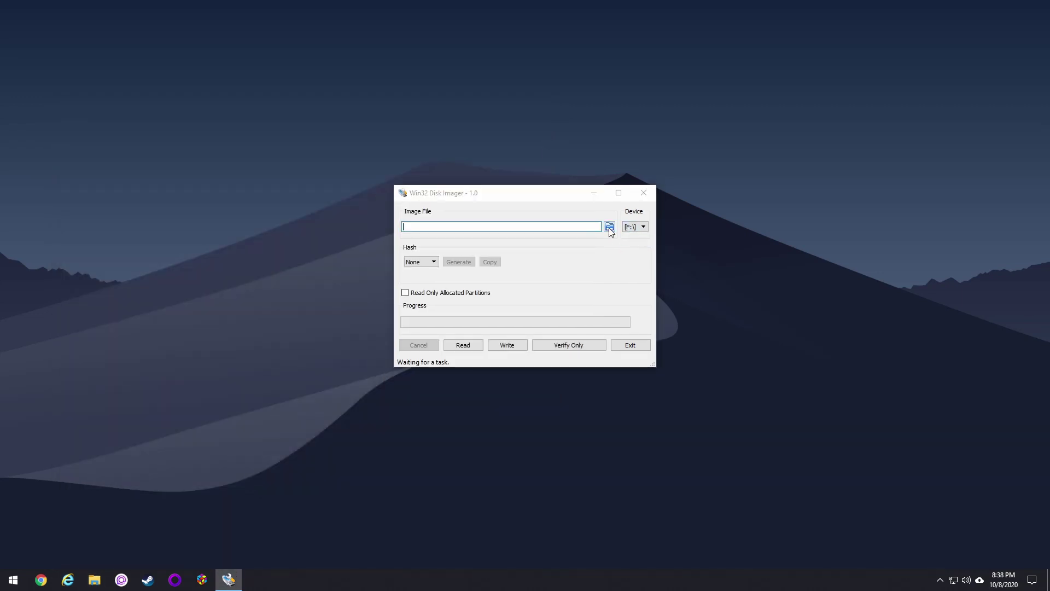
Write RG351P-EN4GB-20200926.IMG to F:\ and confirm overwriting the drive
click(610, 227)
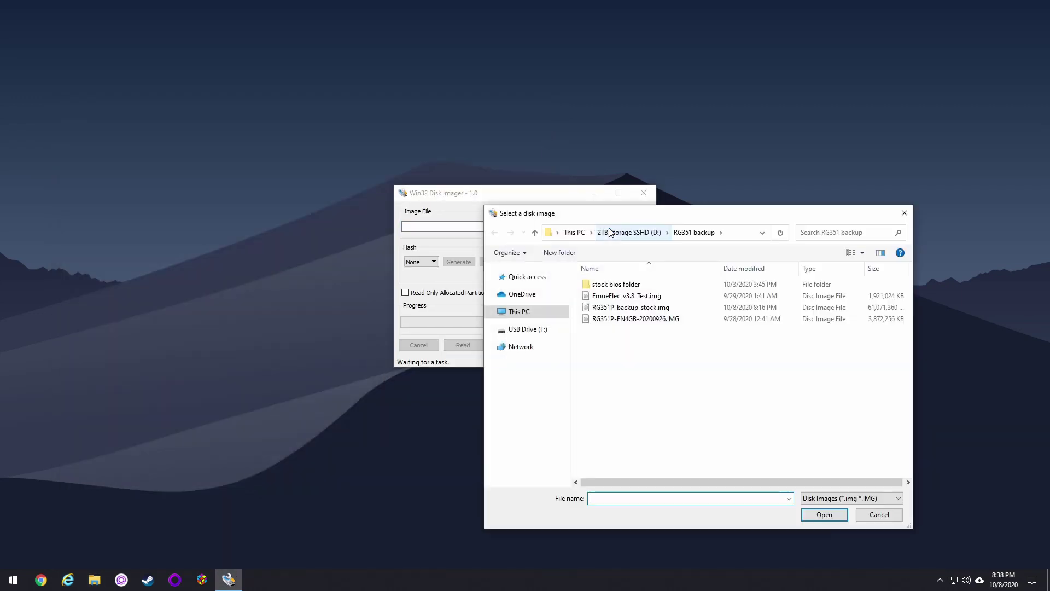
click(652, 319)
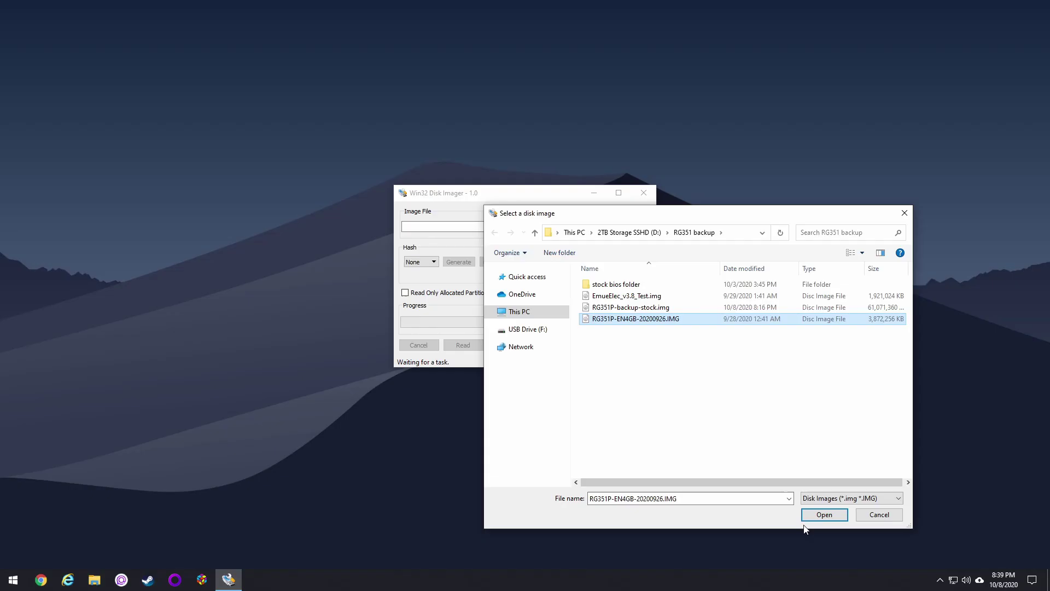
click(821, 517)
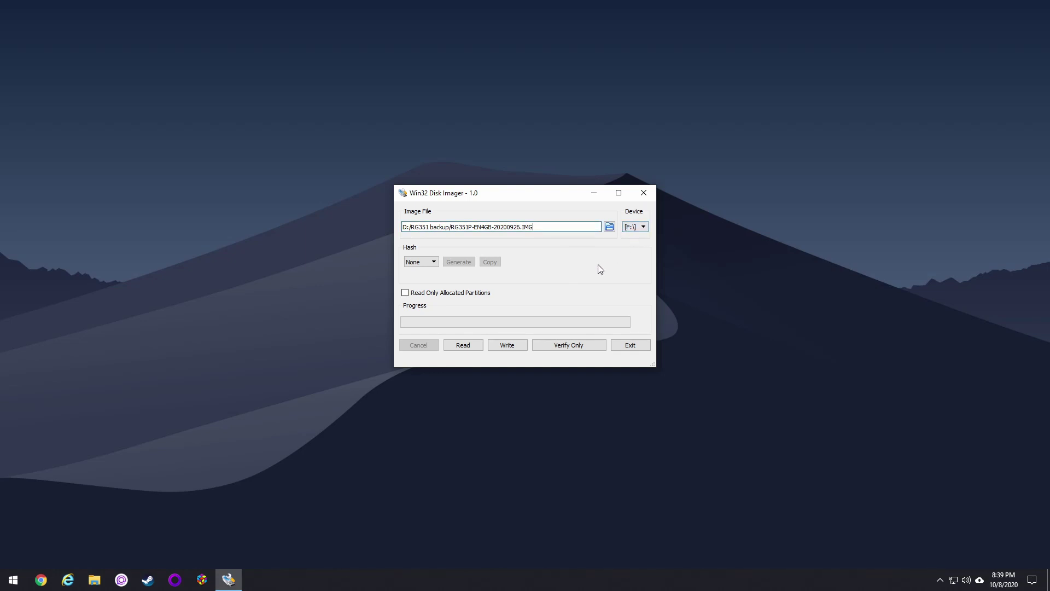
click(508, 346)
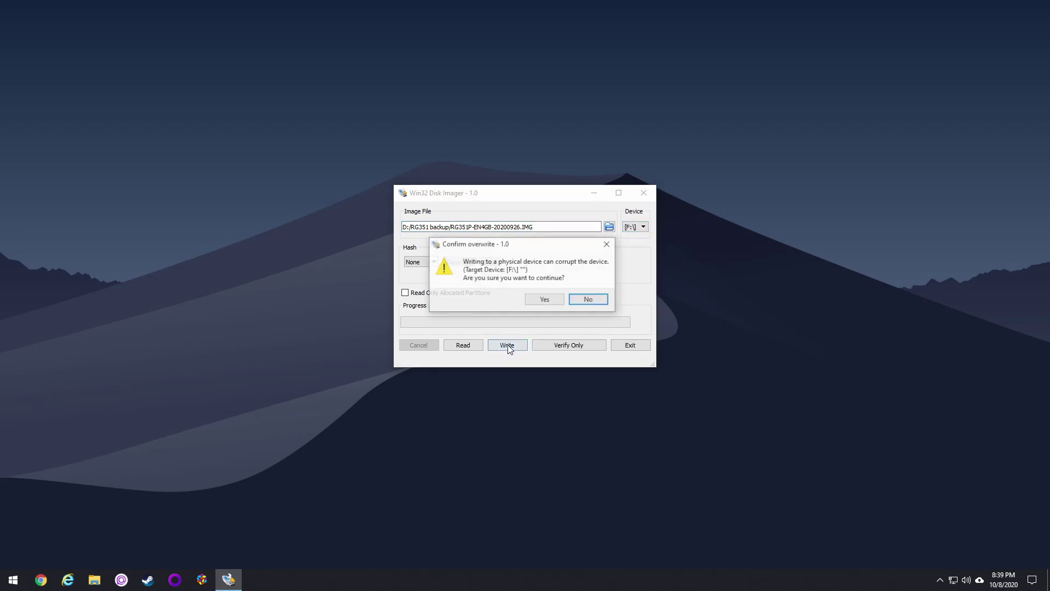
click(540, 301)
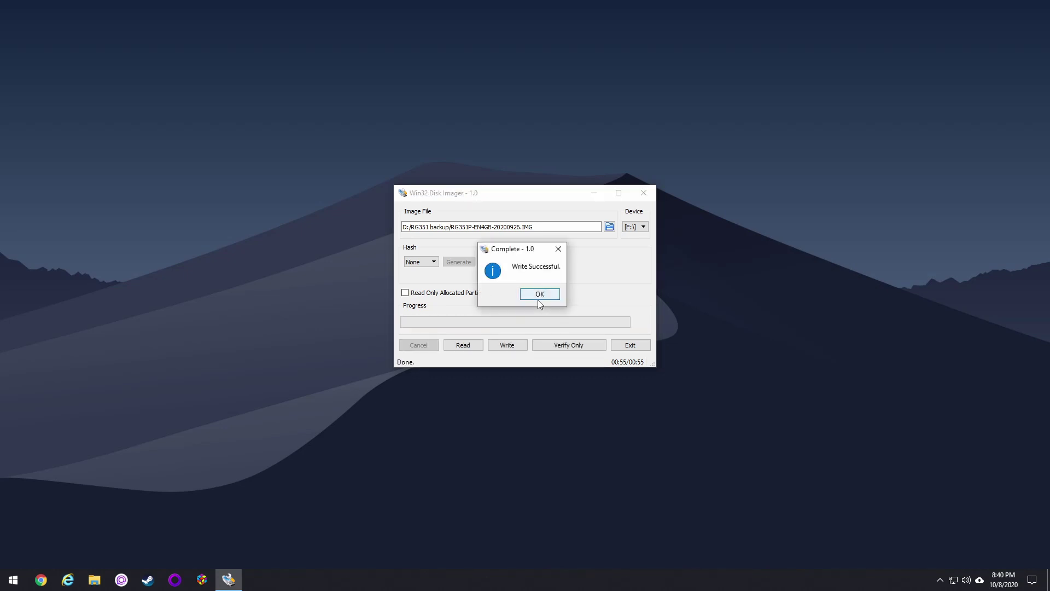
Dismiss the Write Successful message and close the EMUELEC Explorer window
click(539, 294)
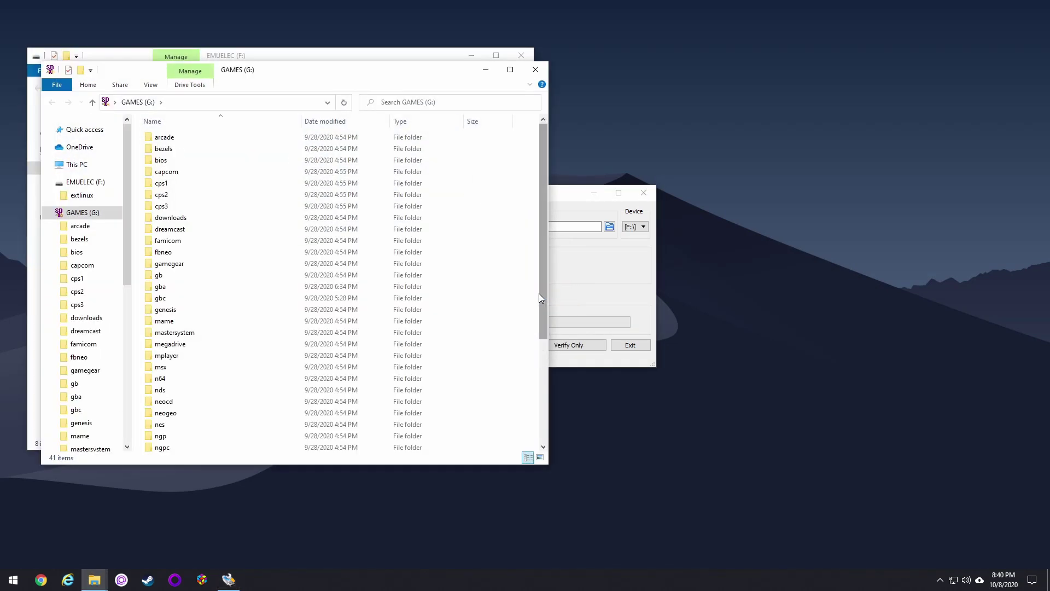
drag(317, 71, 643, 105)
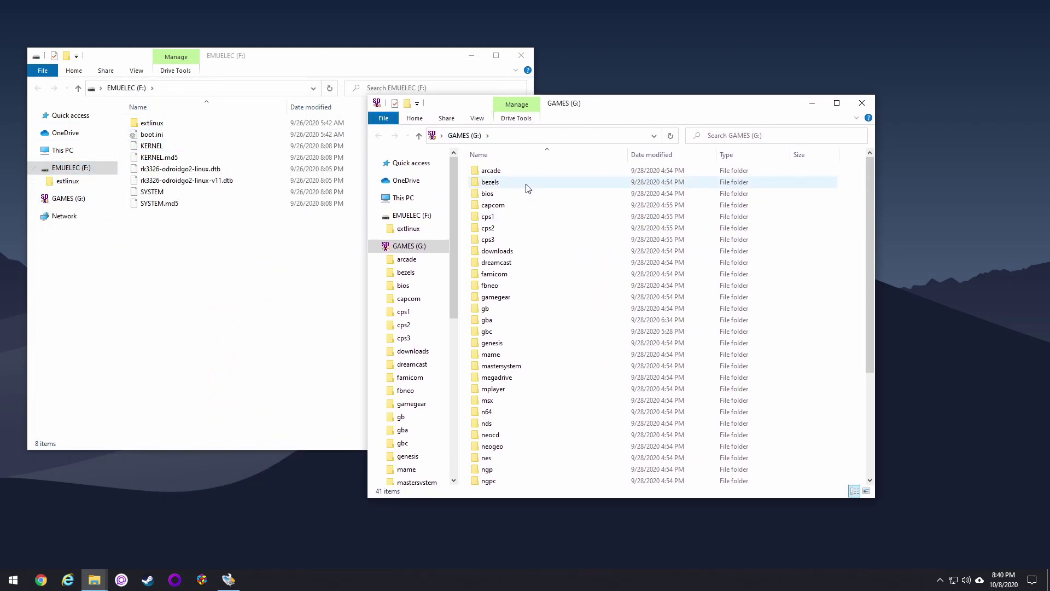
click(373, 247)
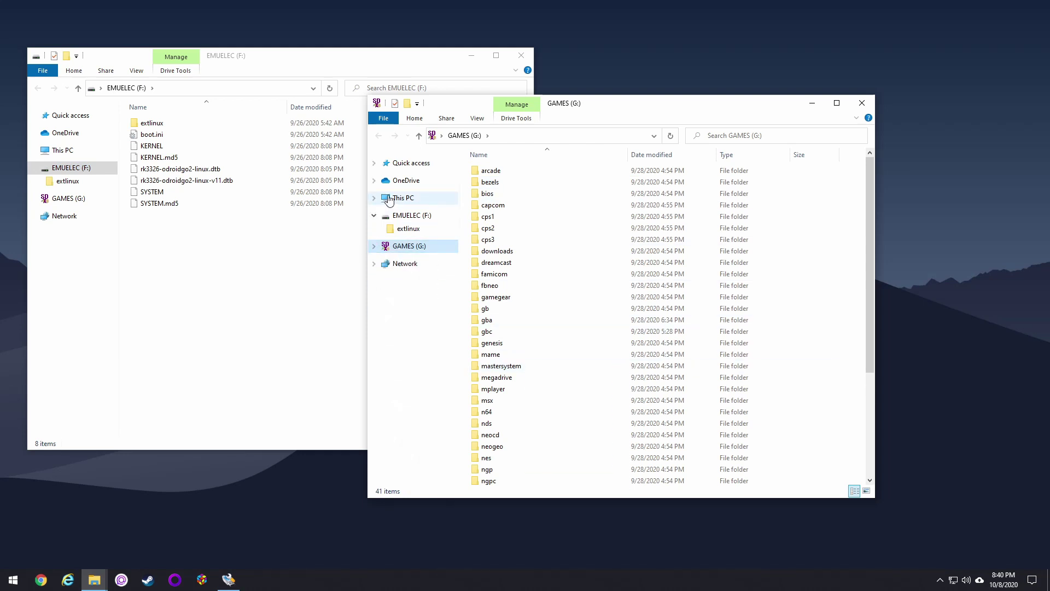
click(521, 56)
drag(590, 110, 405, 96)
click(191, 202)
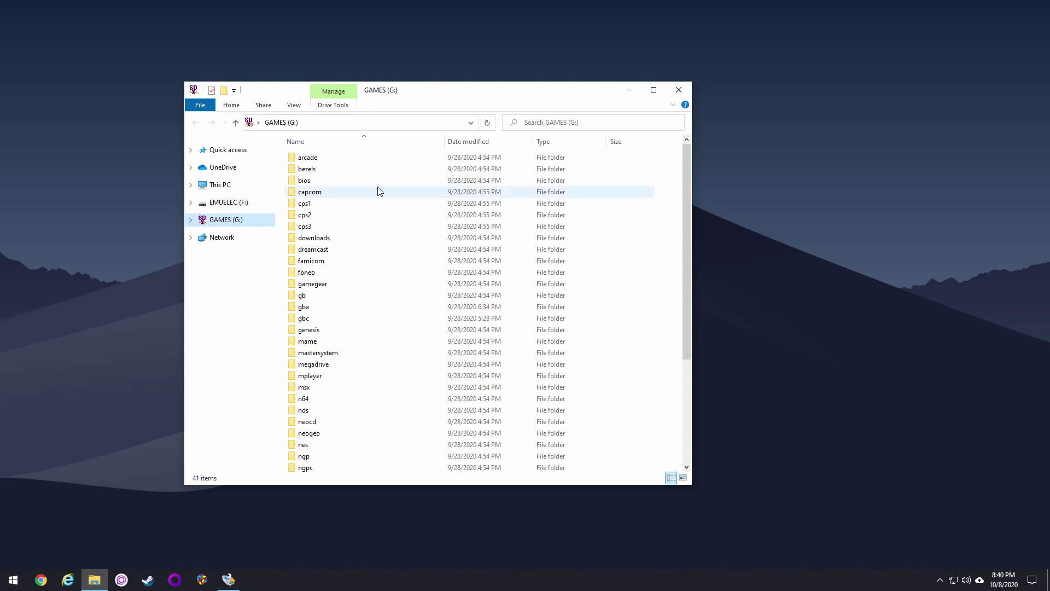
Browse the GAMES drive's bios folder and empty gb folder, then close Explorer
double_click(306, 180)
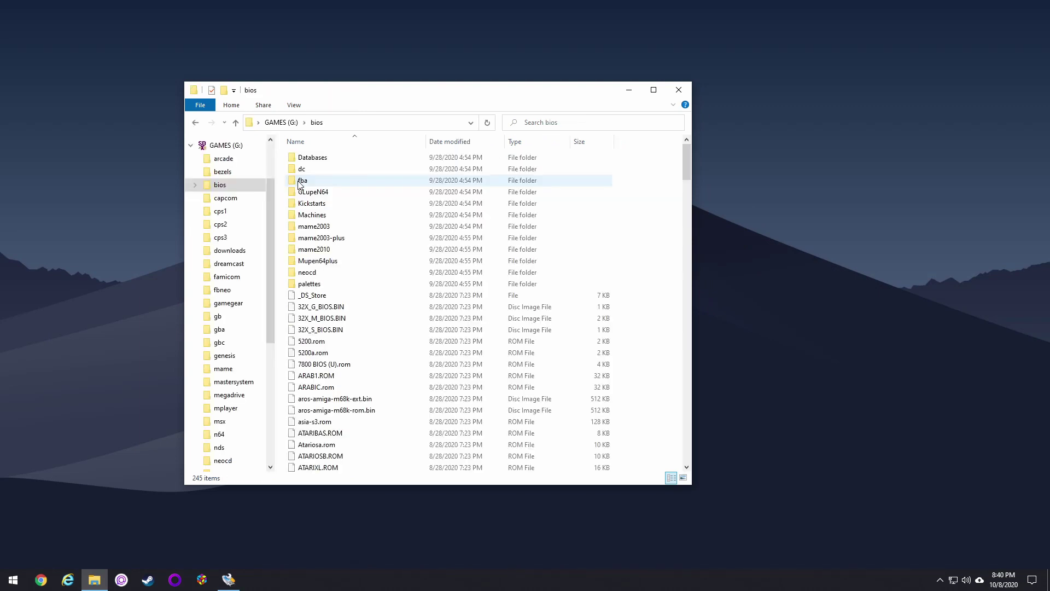
scroll(409, 300, down, 10)
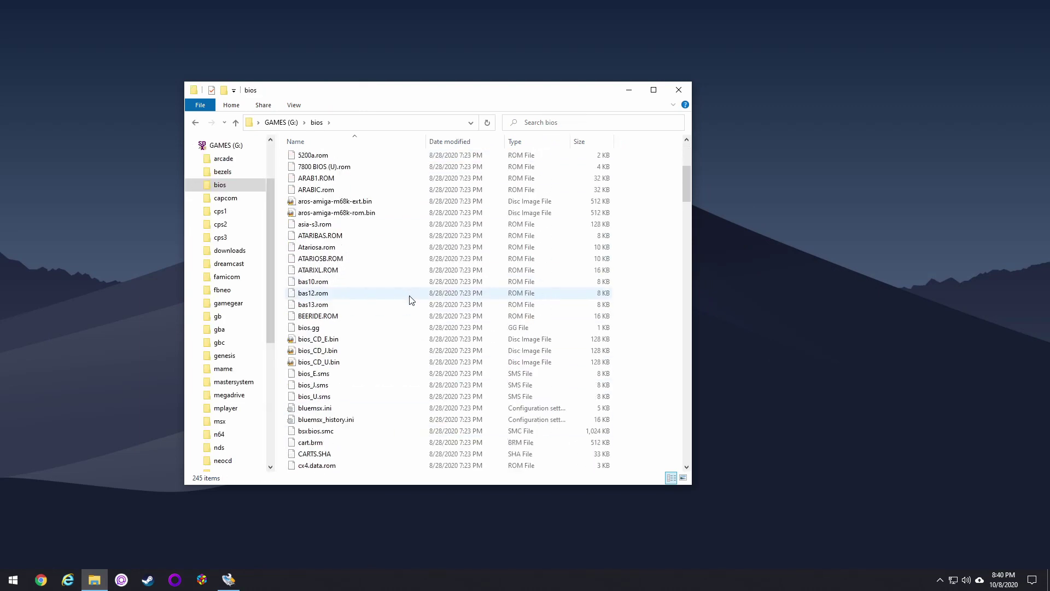
scroll(411, 298, up, 10)
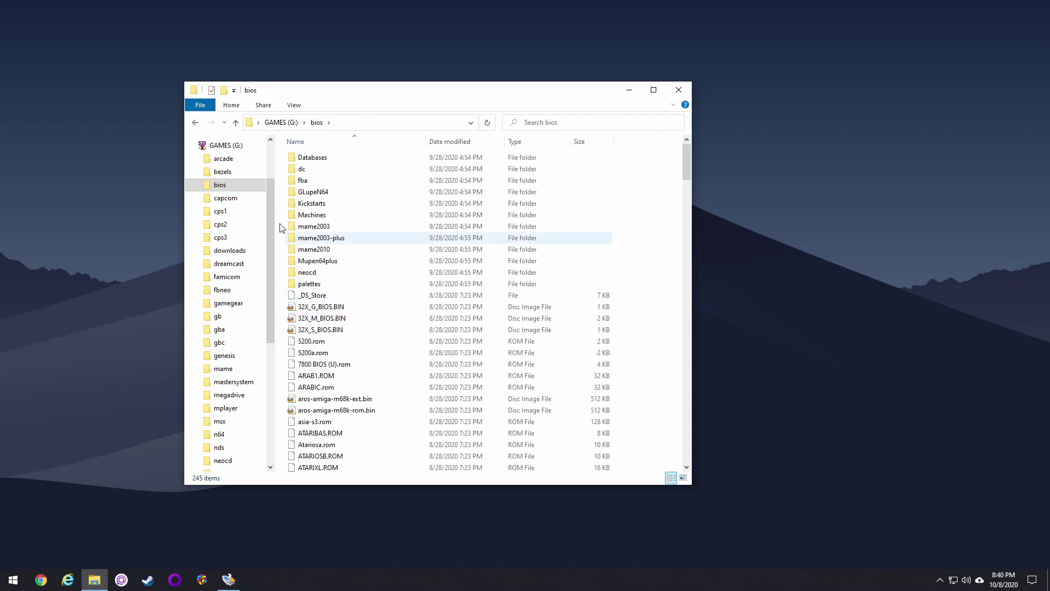
click(204, 146)
click(191, 146)
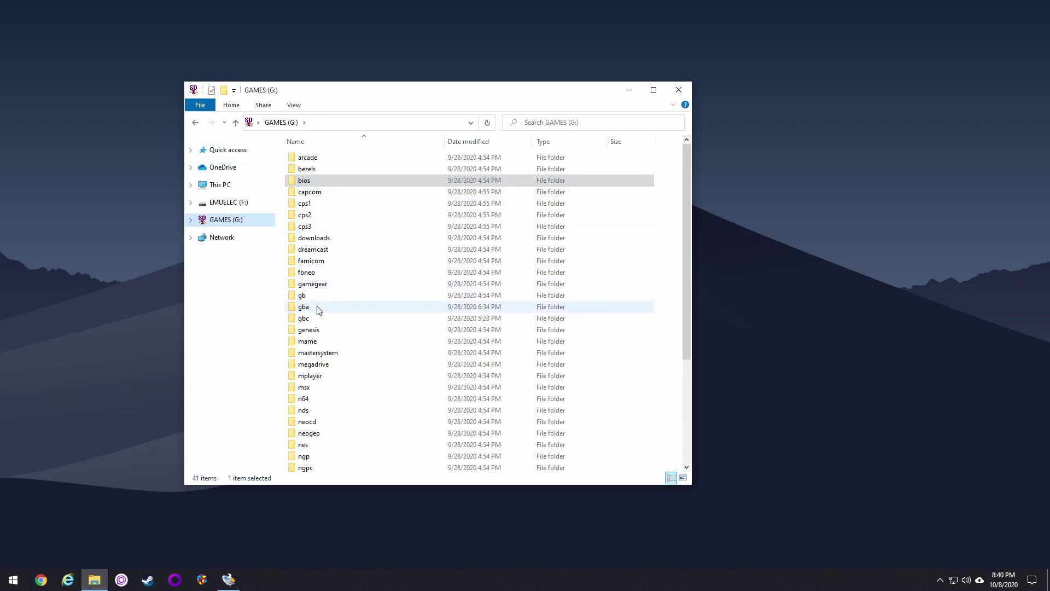
double_click(303, 296)
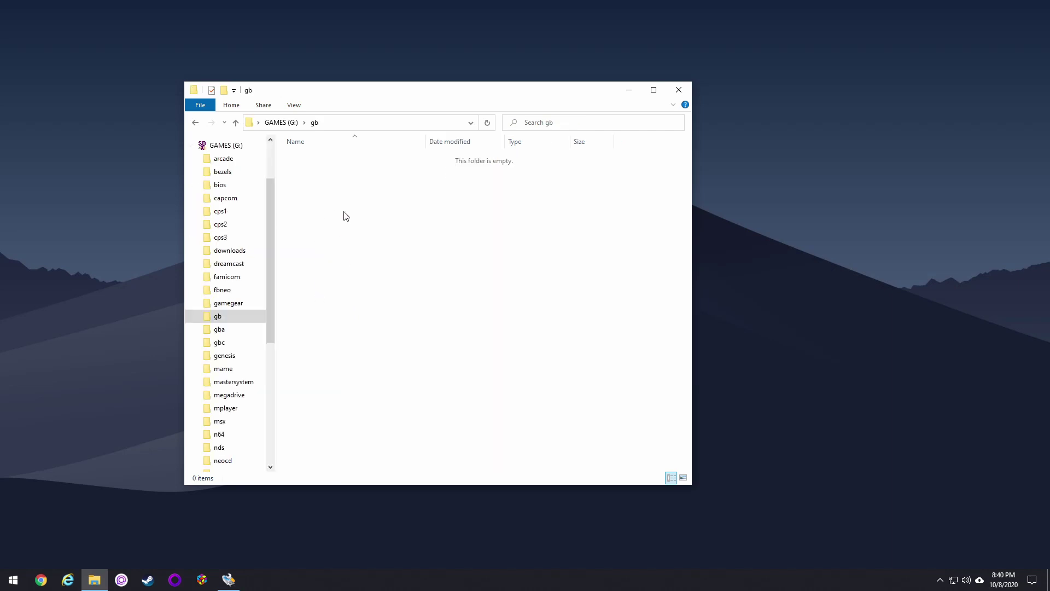
key(alt+Left)
drag(332, 99, 445, 117)
click(796, 112)
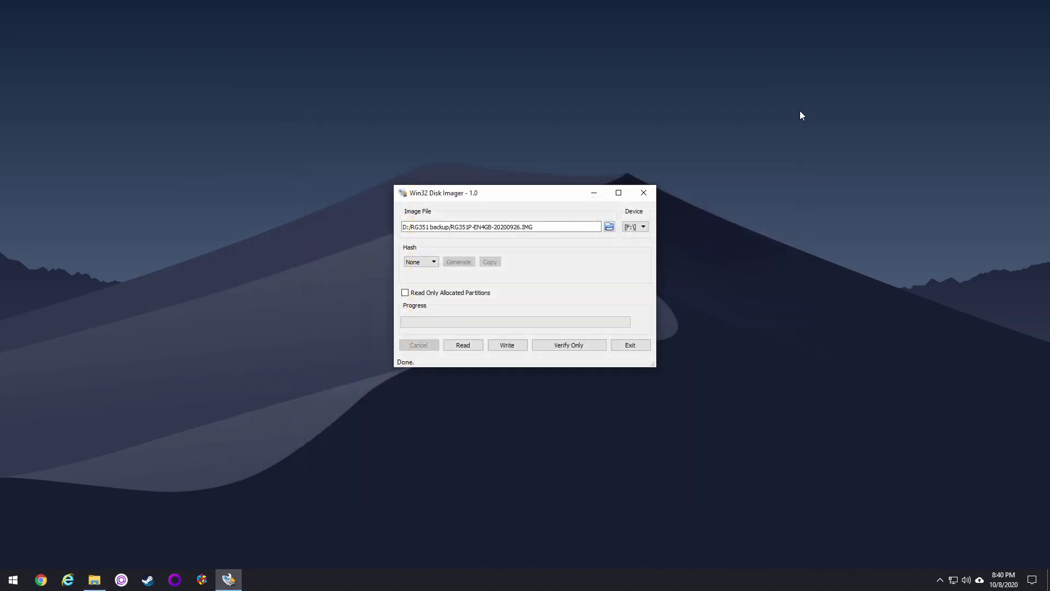
Quit Win32 Disk Imager and relaunch DiskGenius with administrator approval
click(630, 345)
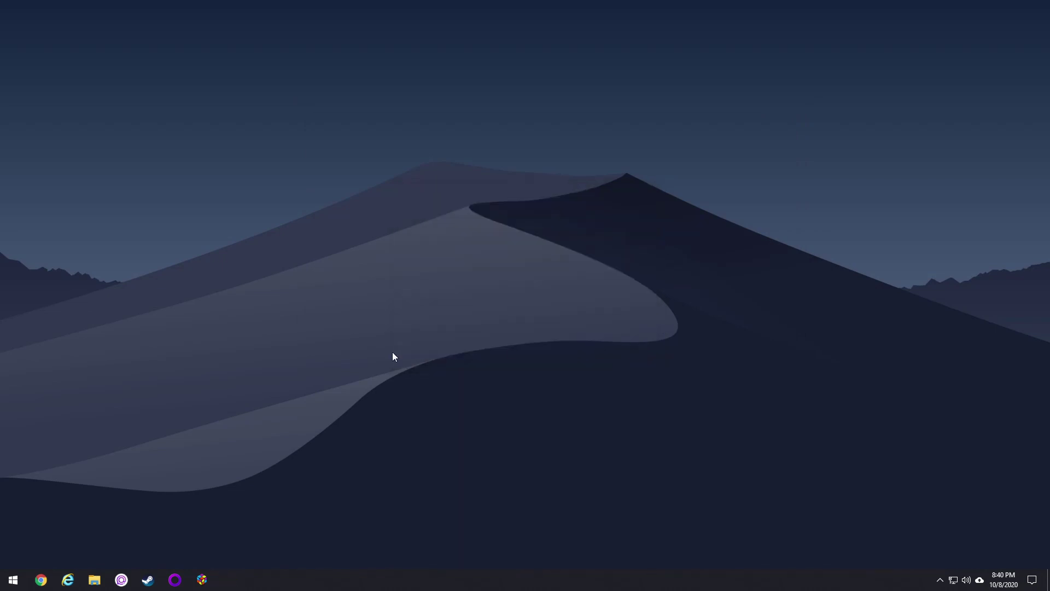
click(13, 580)
text(diskgen)
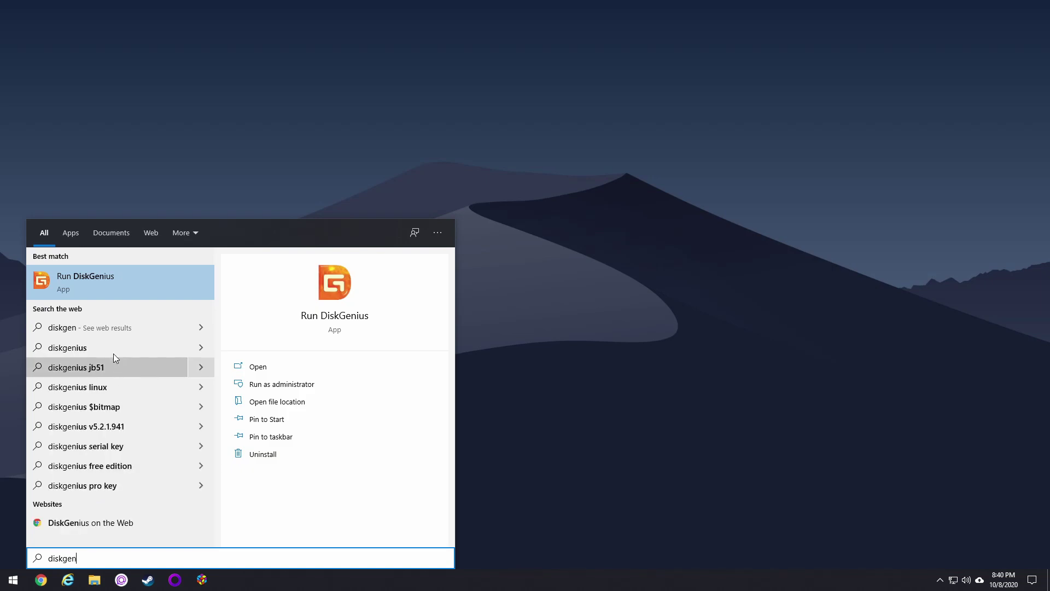
click(119, 274)
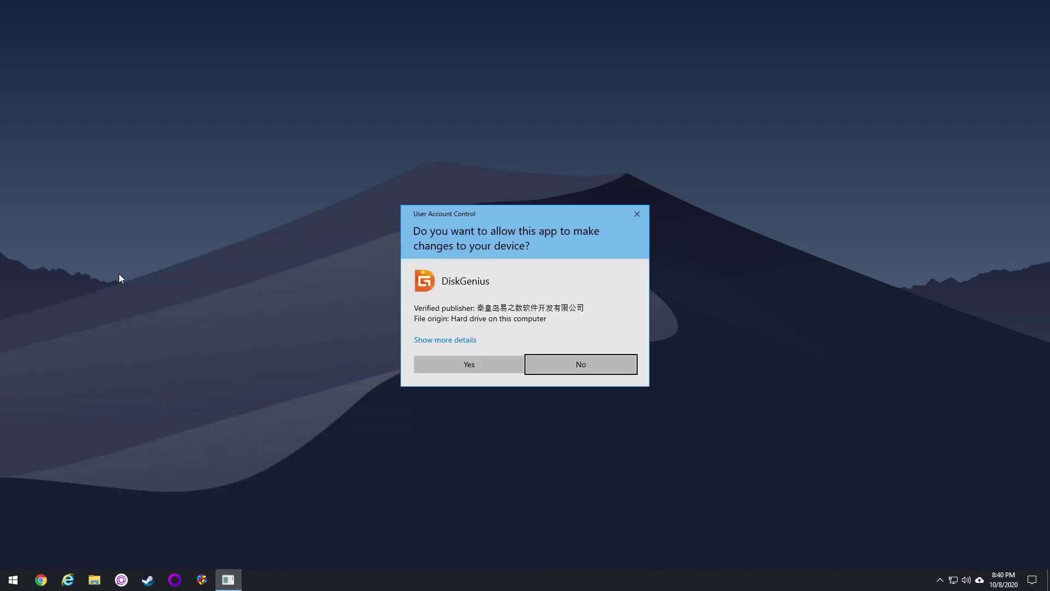
click(450, 364)
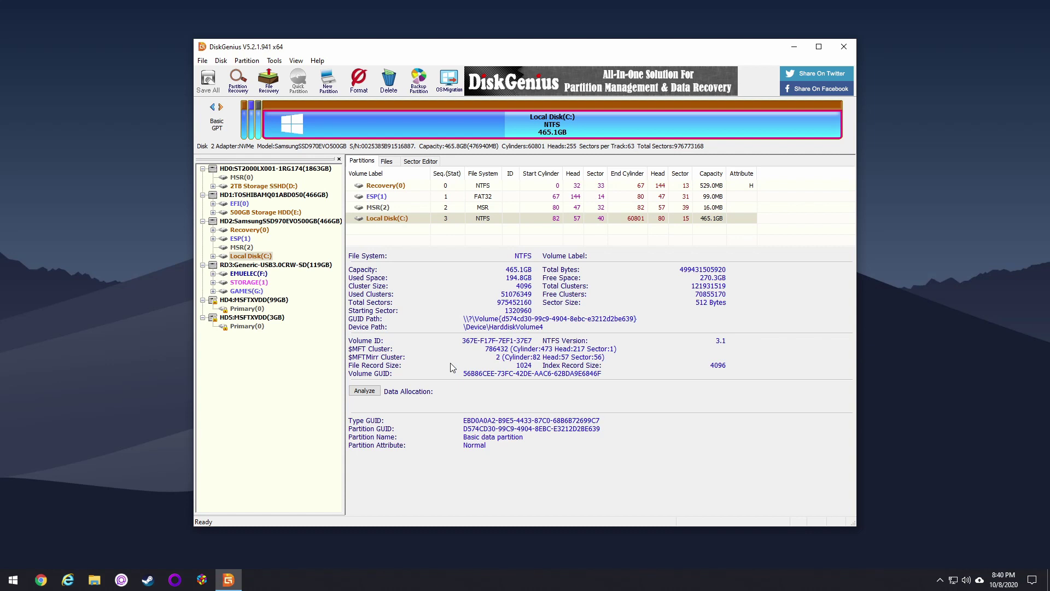
Inspect the EMUELEC, STORAGE and GAMES partitions, finding GAMES at 1.8GB with 115.6GB unallocated
click(250, 274)
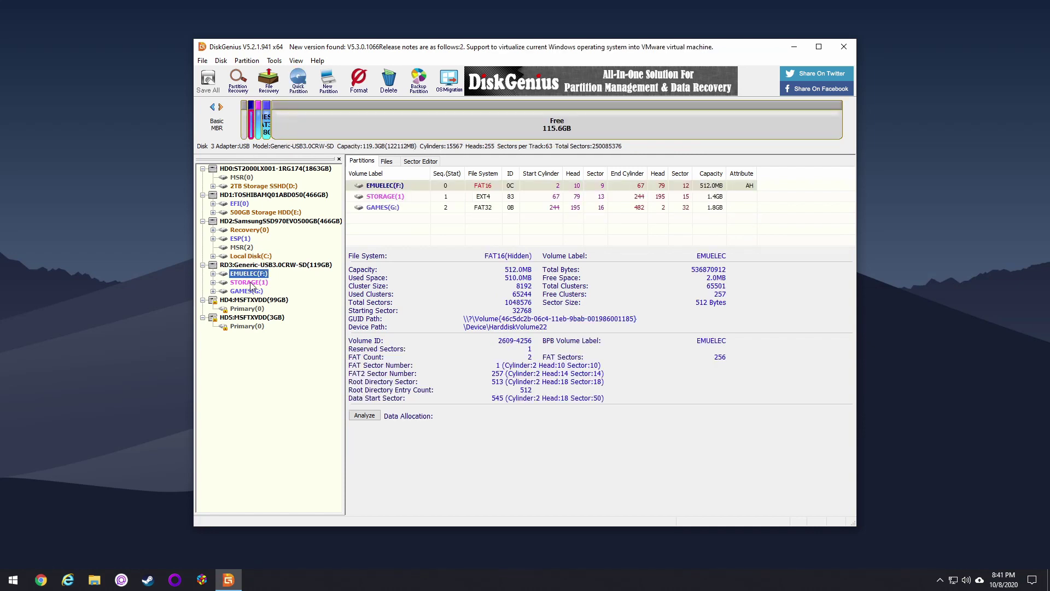
click(251, 283)
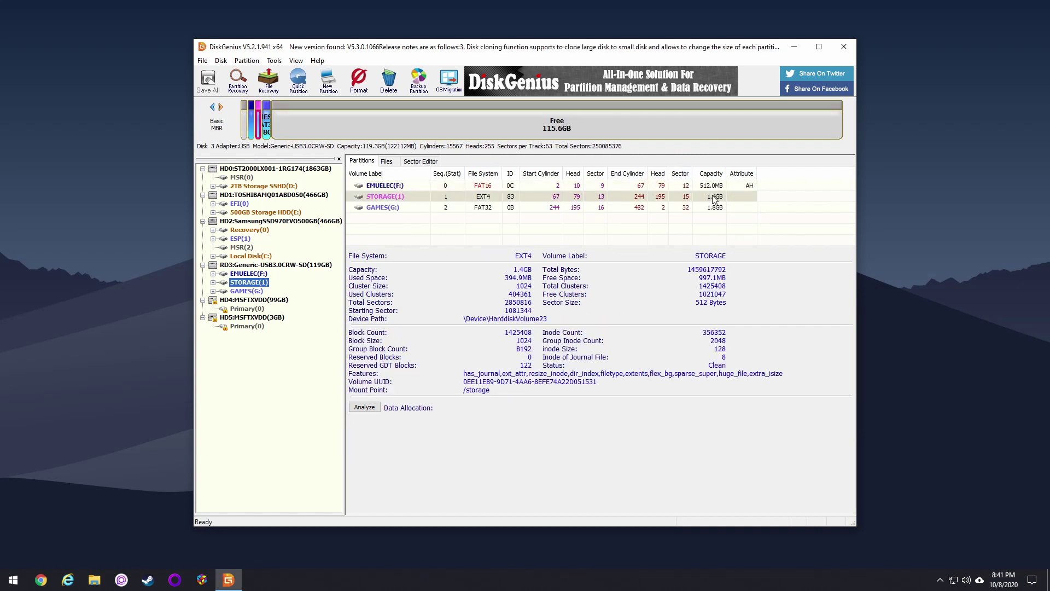
click(241, 291)
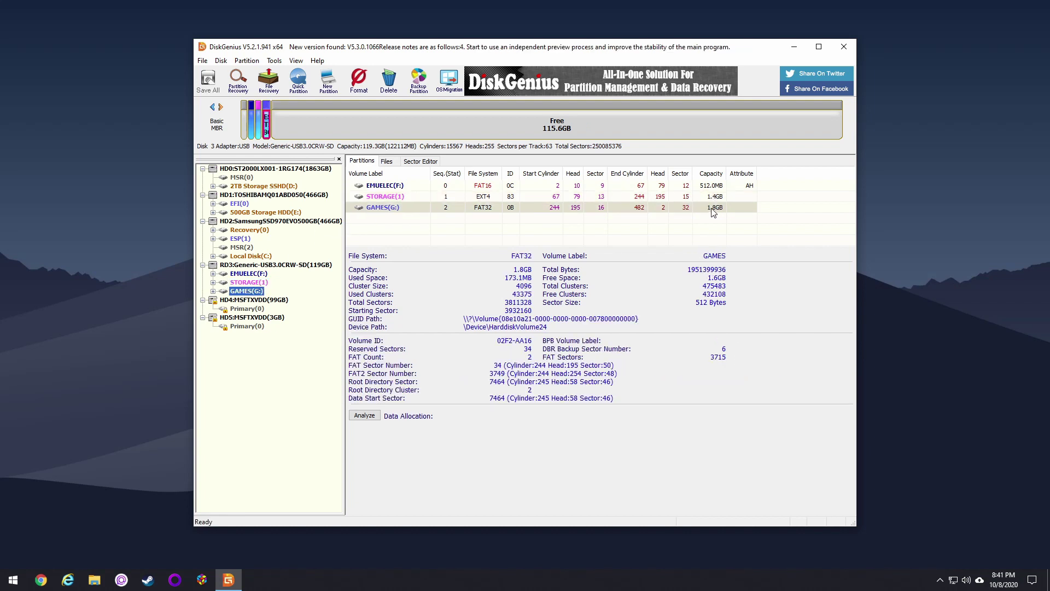
Resize the GAMES partition over all unallocated space to 117.4GB and complete the operation
right_click(247, 293)
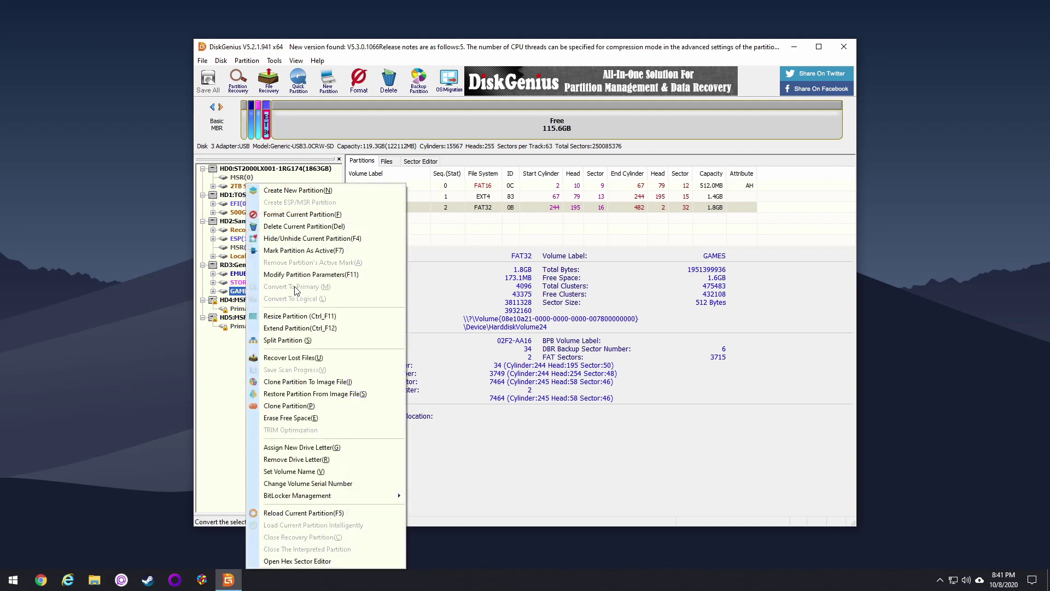
click(306, 316)
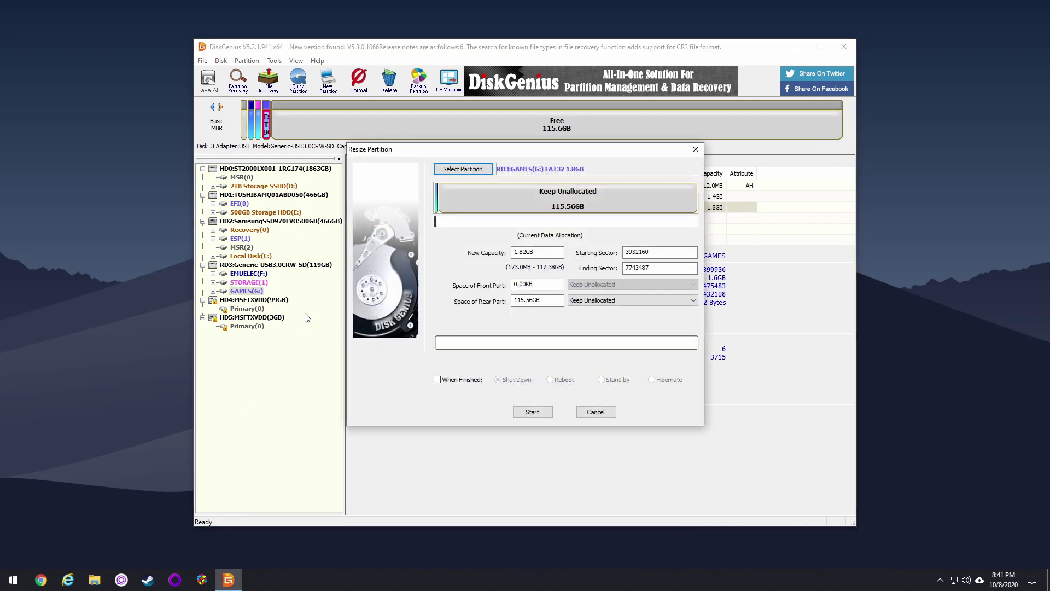
drag(439, 192, 710, 200)
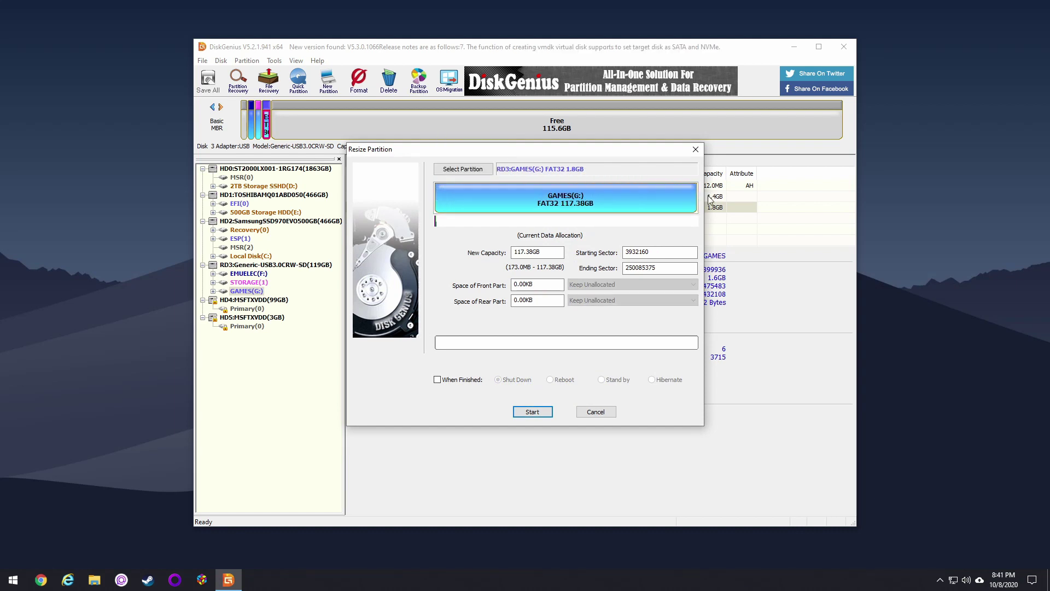
click(531, 414)
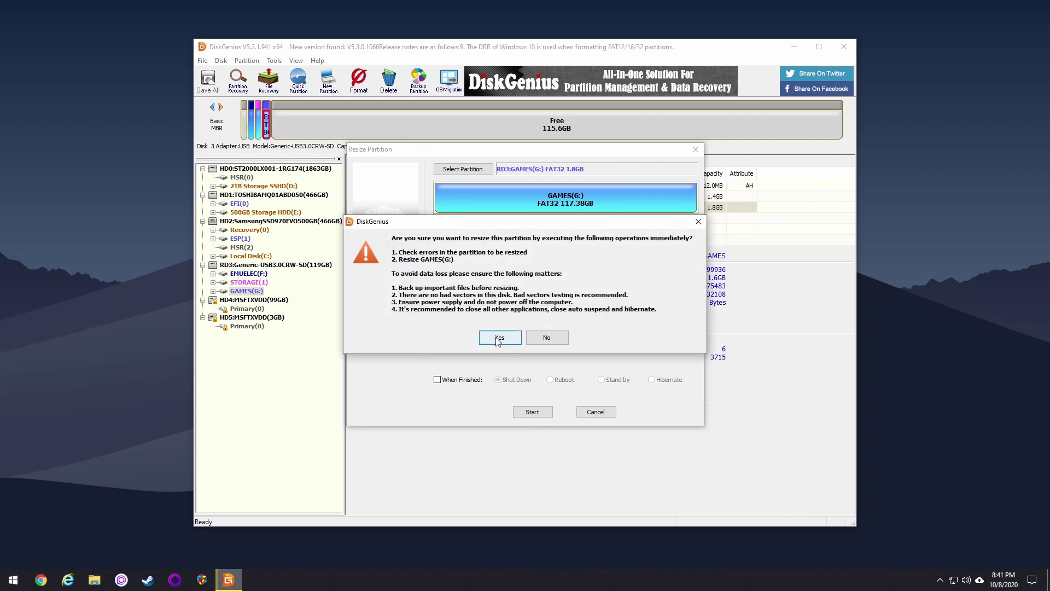
click(499, 339)
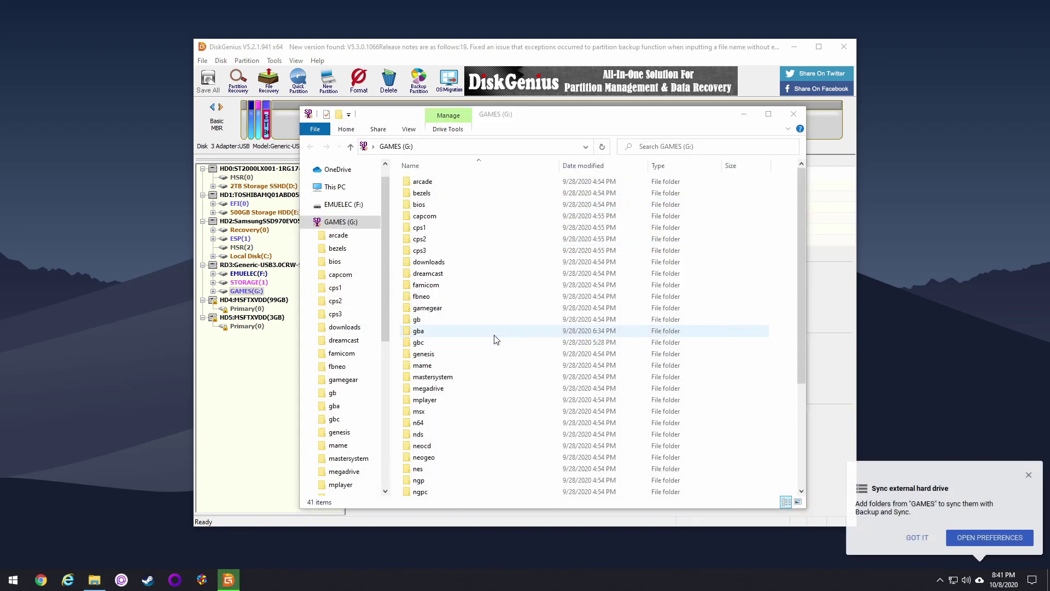
click(793, 116)
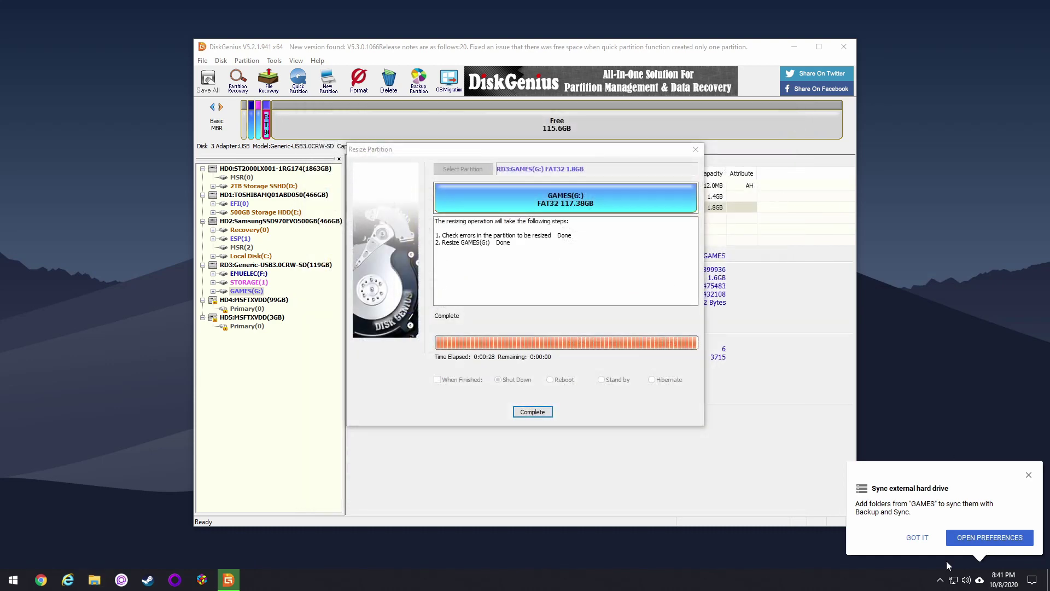
click(918, 538)
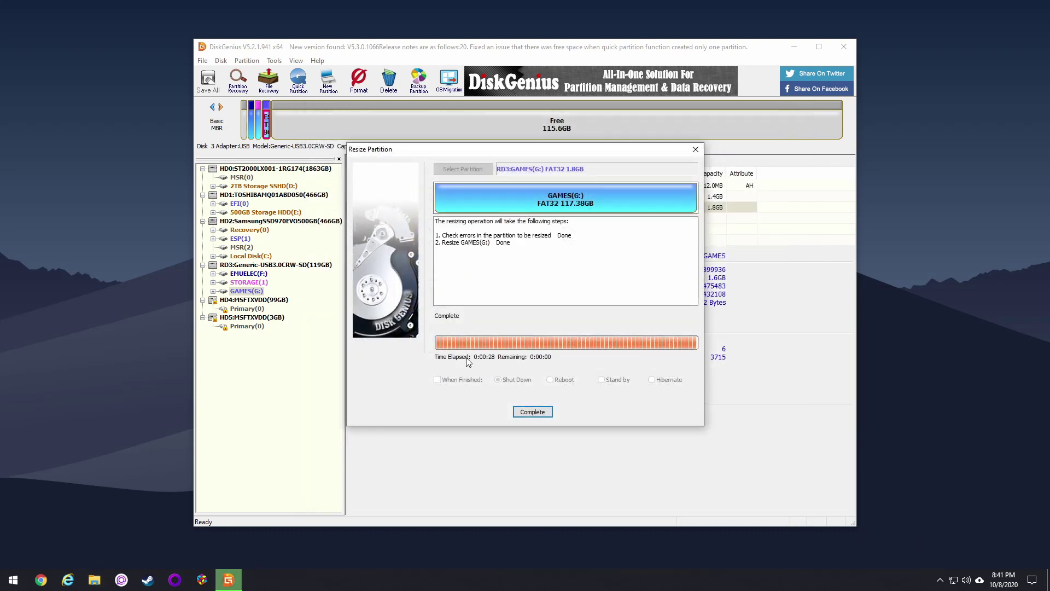
click(535, 417)
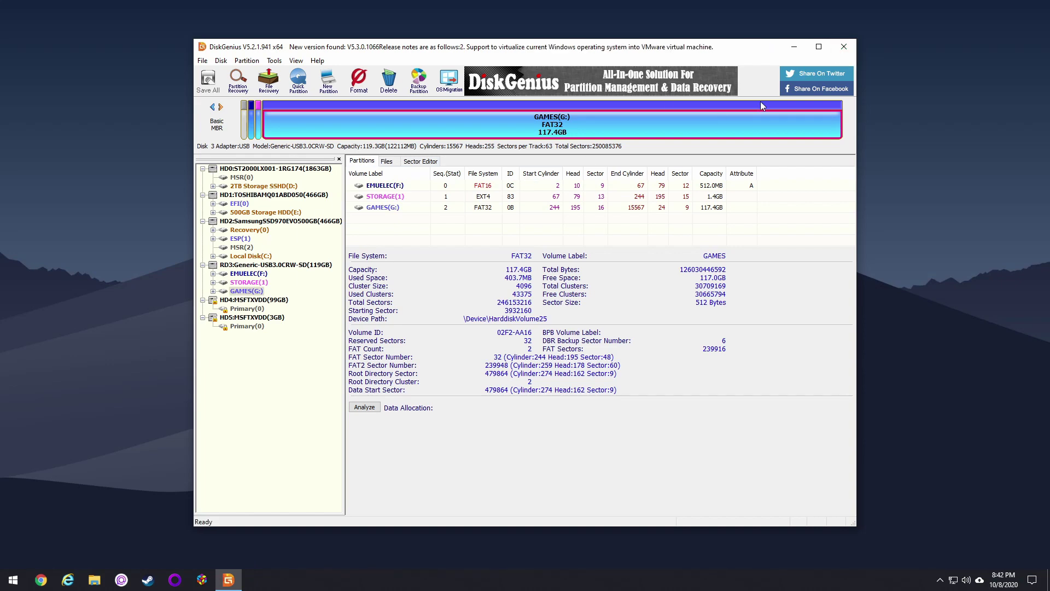
Close DiskGenius and copy the Game Boy ROMs into the gb folder on GAMES
click(844, 47)
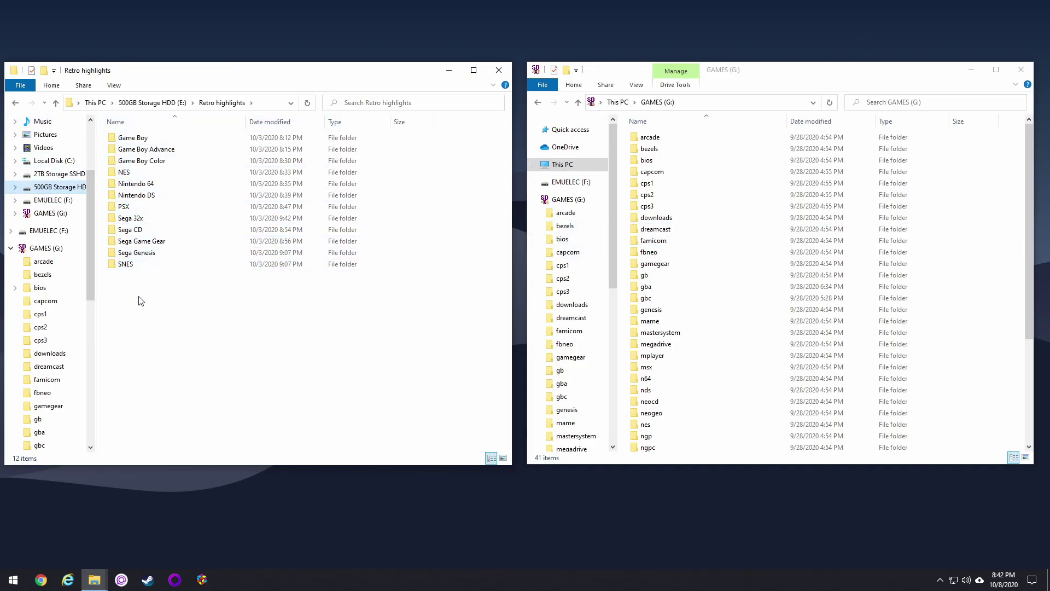
double_click(134, 137)
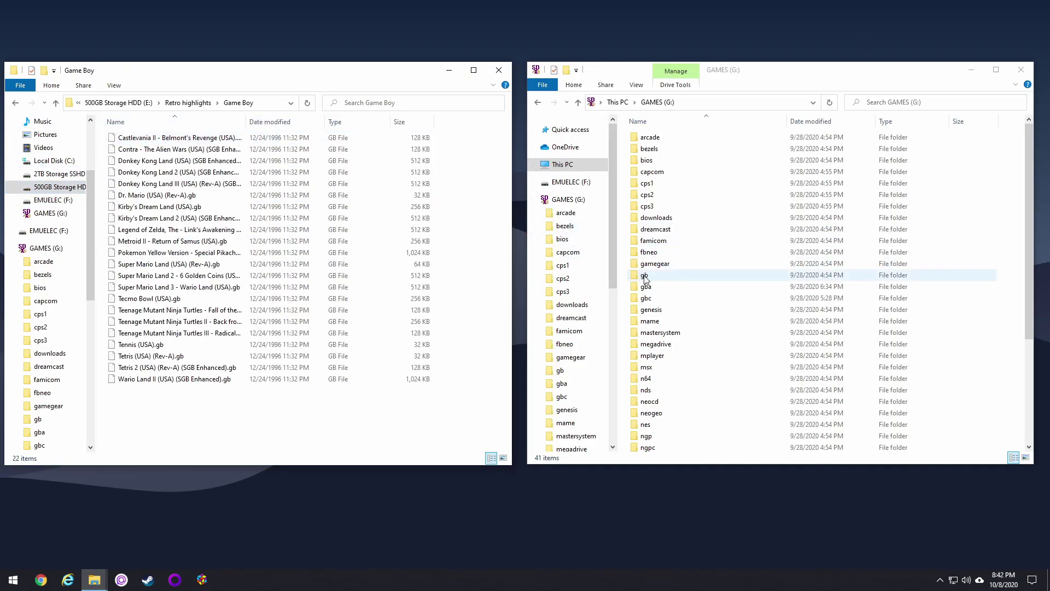
double_click(644, 275)
drag(186, 399, 148, 140)
drag(147, 140, 758, 272)
Copy all 31 Game Boy Advance ROMs into the gba folder on GAMES
click(686, 402)
key(alt+Left)
click(369, 410)
key(alt+Left)
double_click(145, 149)
double_click(646, 286)
click(164, 137)
scroll(161, 431, down, 1)
shift+click(160, 447)
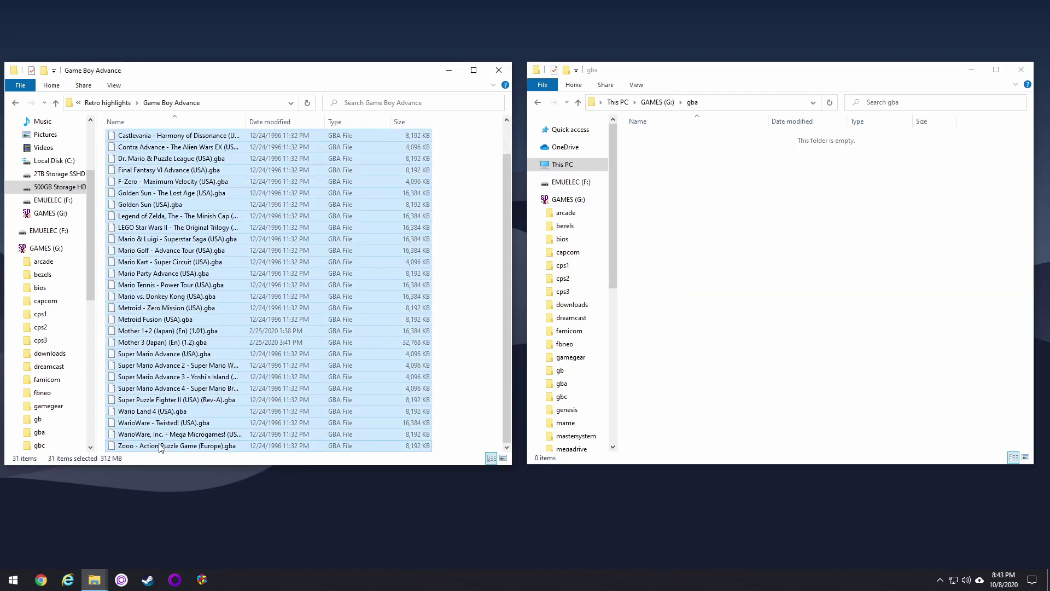
drag(159, 334, 894, 344)
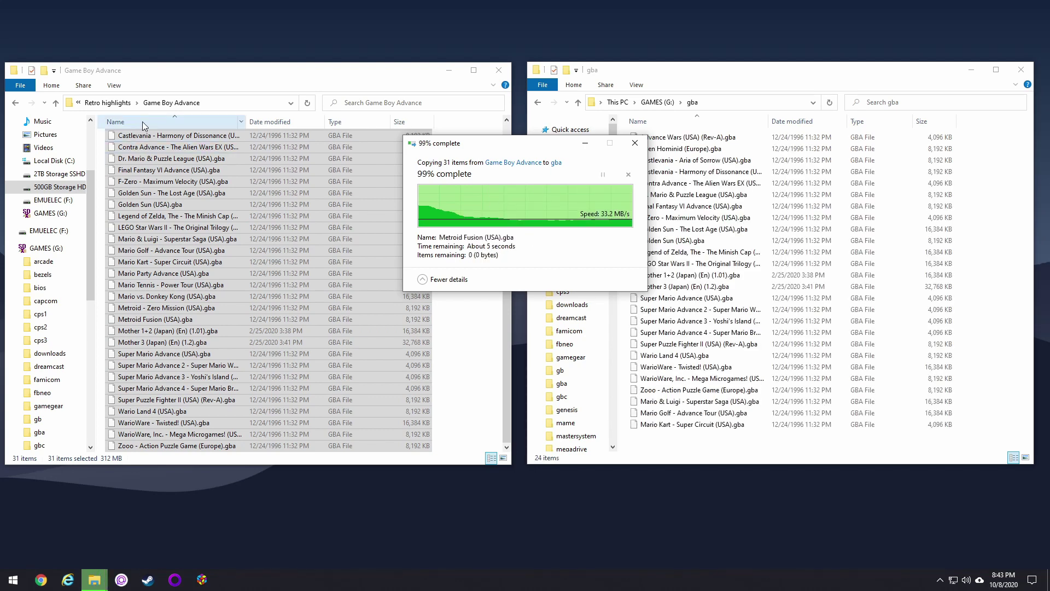
Copy all 43 NES ROMs into the nes folder on GAMES
click(56, 103)
click(579, 103)
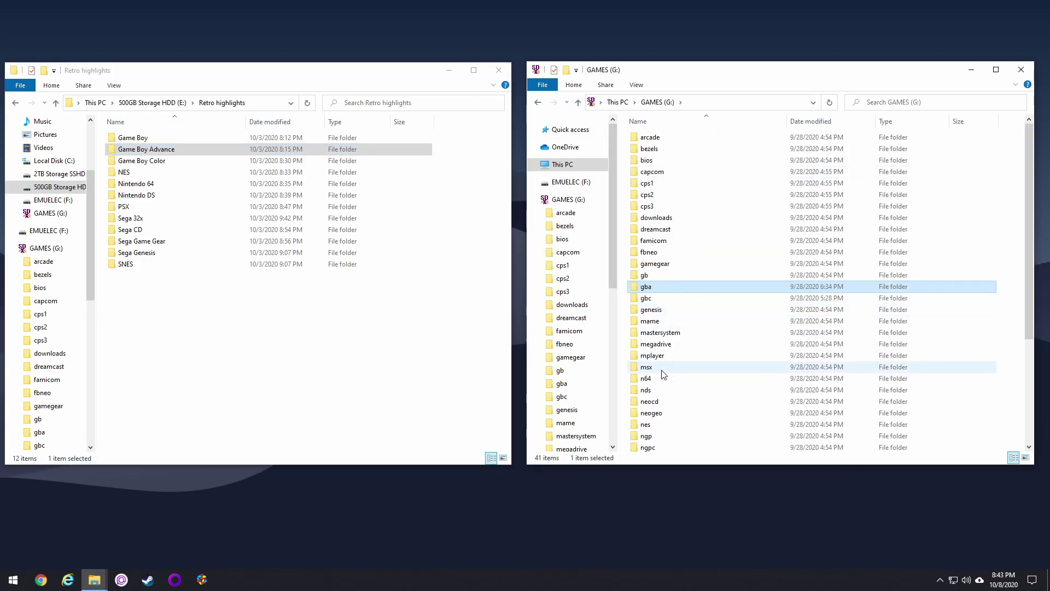
scroll(663, 377, down, 1)
double_click(645, 339)
double_click(124, 172)
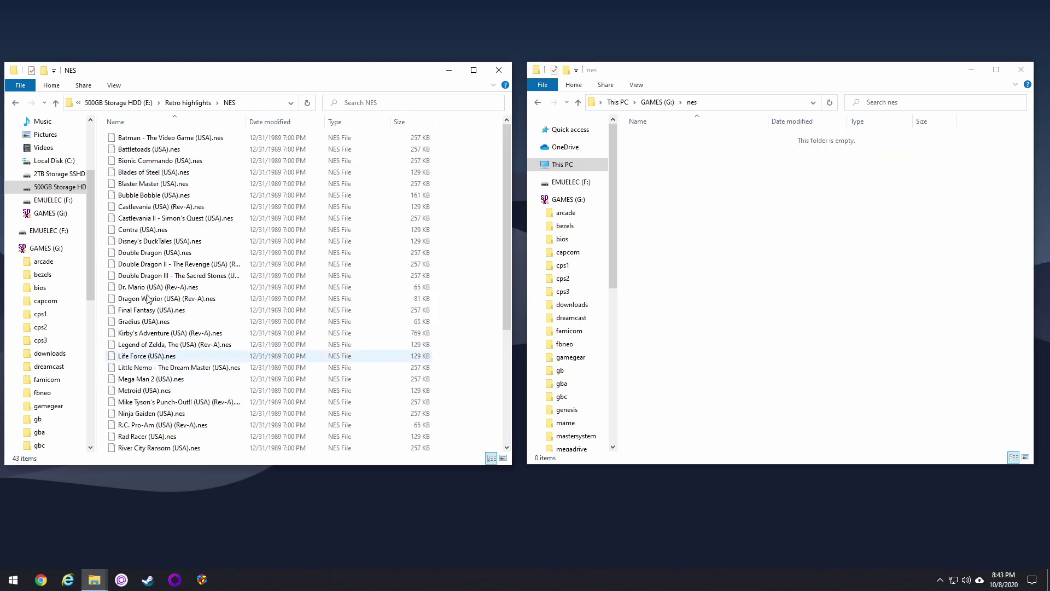
click(137, 137)
scroll(153, 430, down, 5)
key(ctrl+a)
drag(154, 431, 720, 369)
Copy all 49 SNES ROMs into the snes folder on GAMES
click(56, 103)
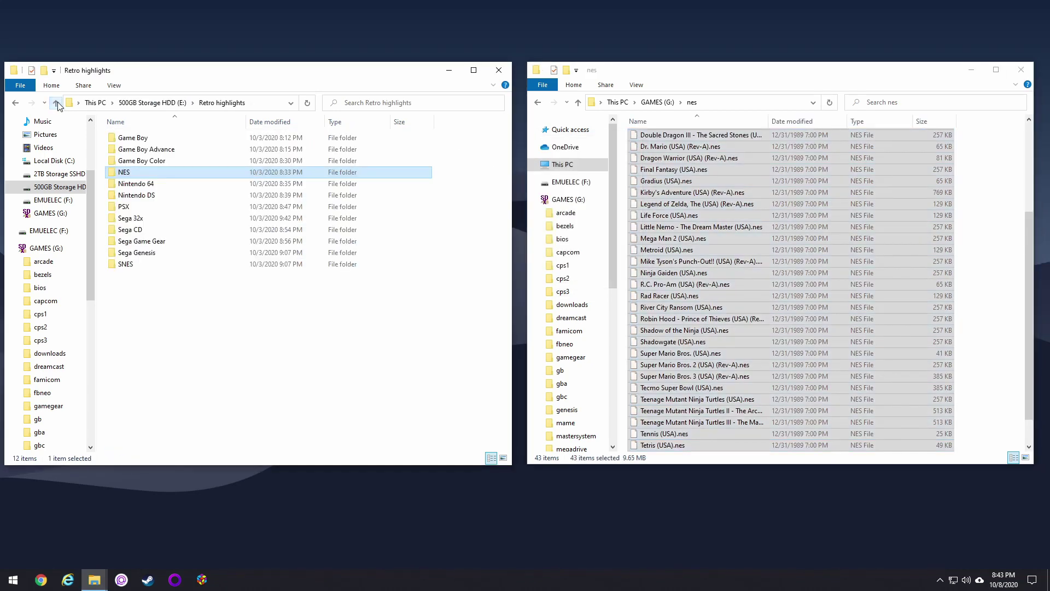
click(579, 103)
scroll(688, 389, down, 5)
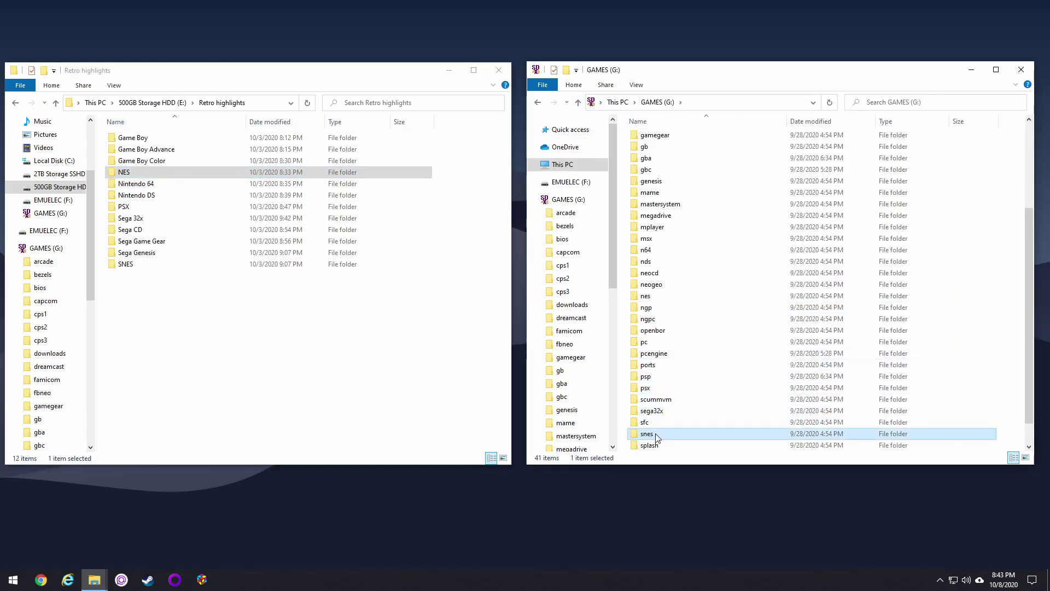
double_click(657, 386)
double_click(125, 264)
click(131, 149)
scroll(181, 317, down, 7)
key(ctrl+a)
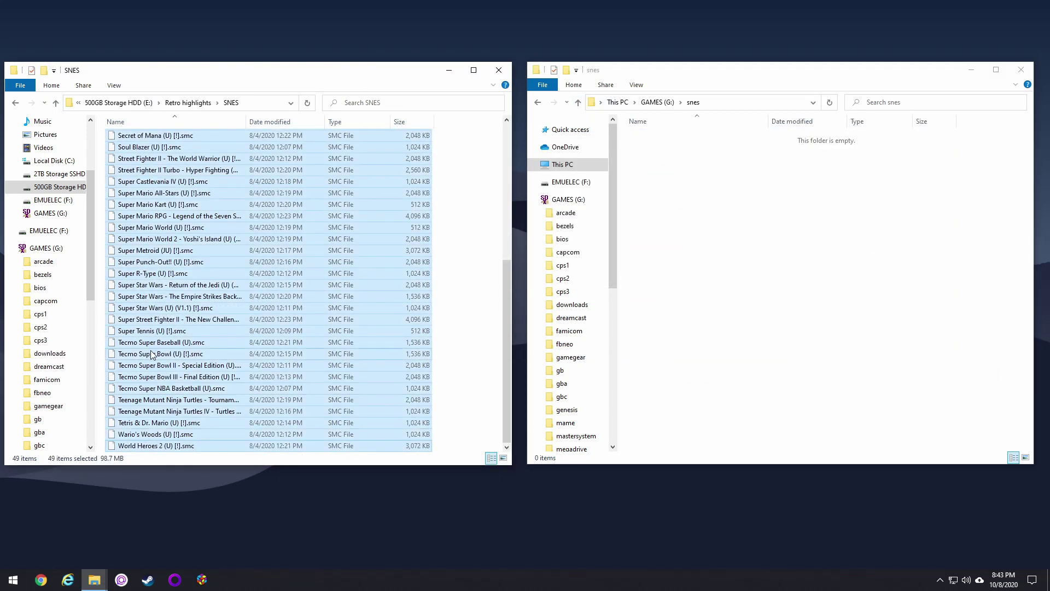
drag(153, 351, 760, 367)
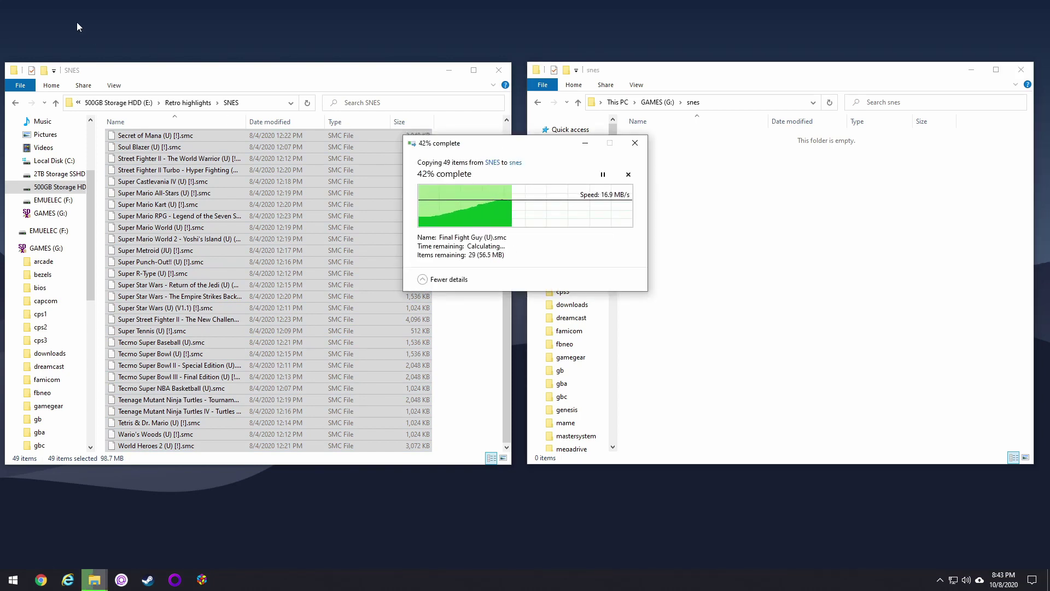
click(56, 104)
click(579, 102)
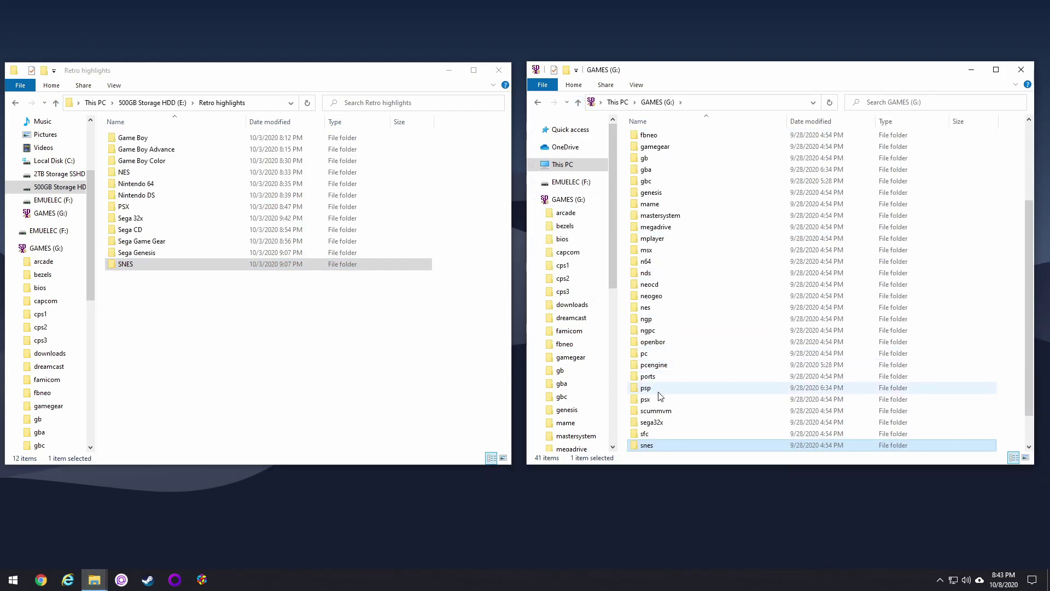
Copy Metal Gear Solid.pbp from the PSX ROM folder into the psx folder on GAMES (G:)
double_click(647, 400)
double_click(124, 206)
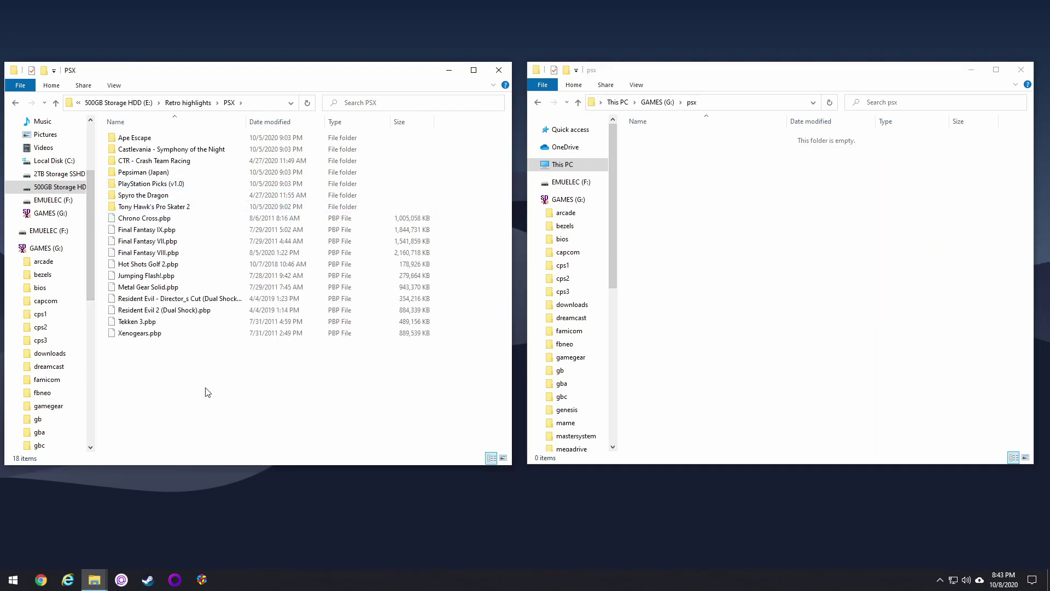
drag(181, 286, 782, 311)
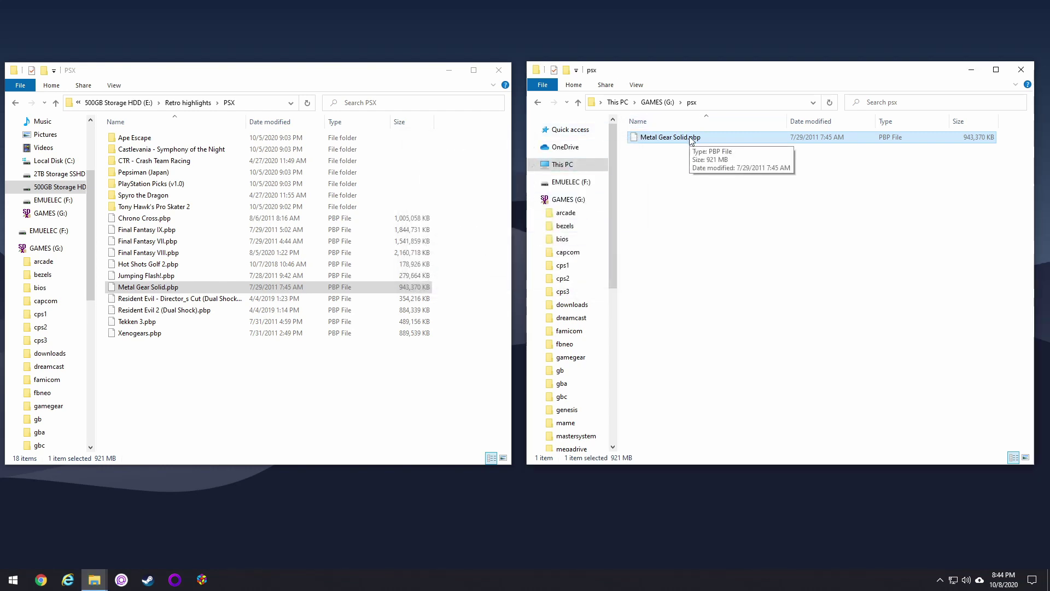
Safely eject the EMUELEC (F:) SD card
click(565, 182)
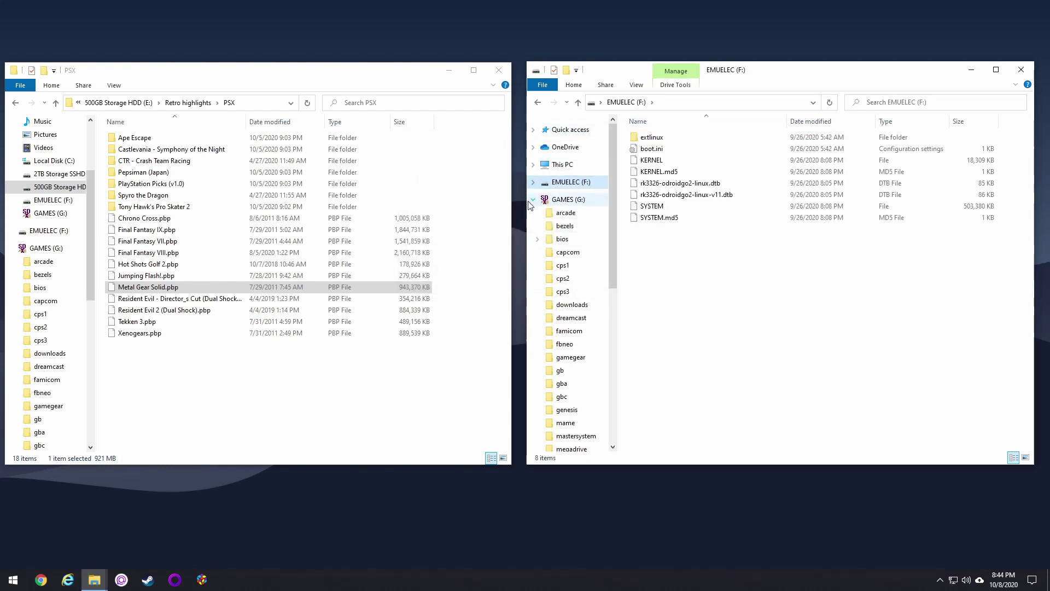
click(533, 200)
right_click(571, 186)
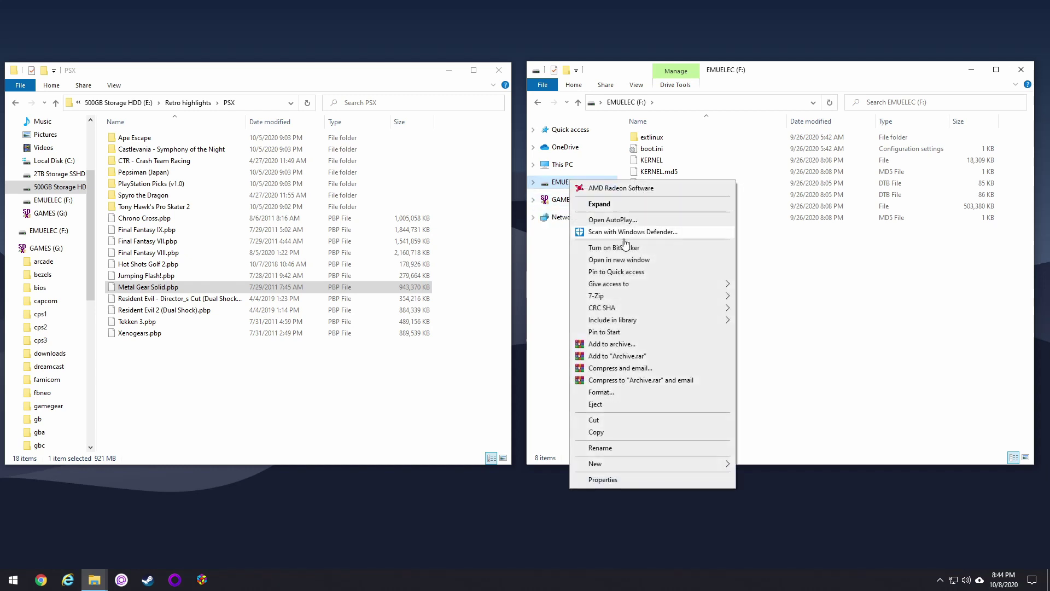
click(620, 408)
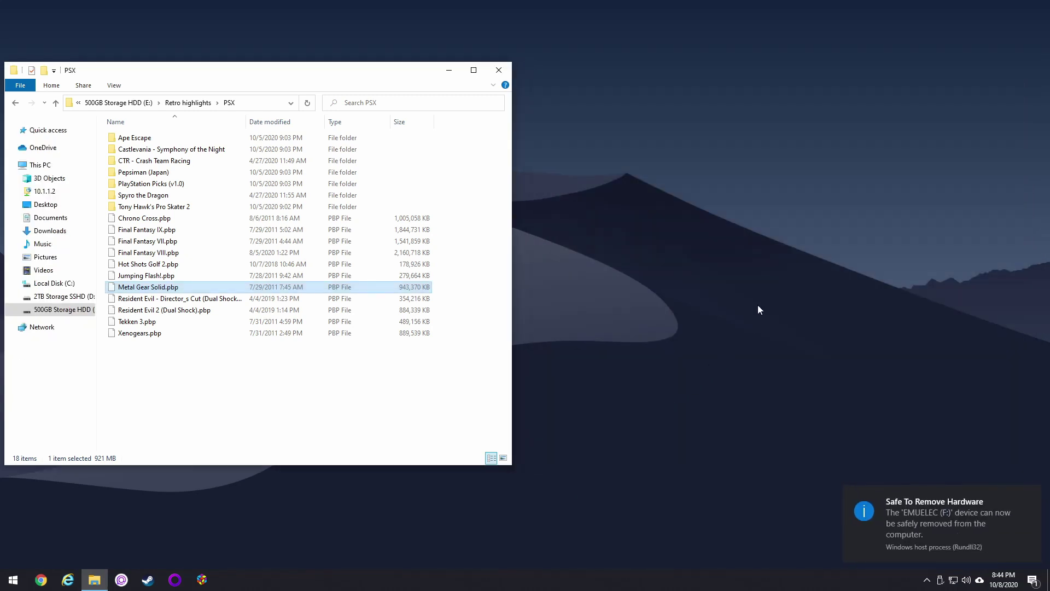